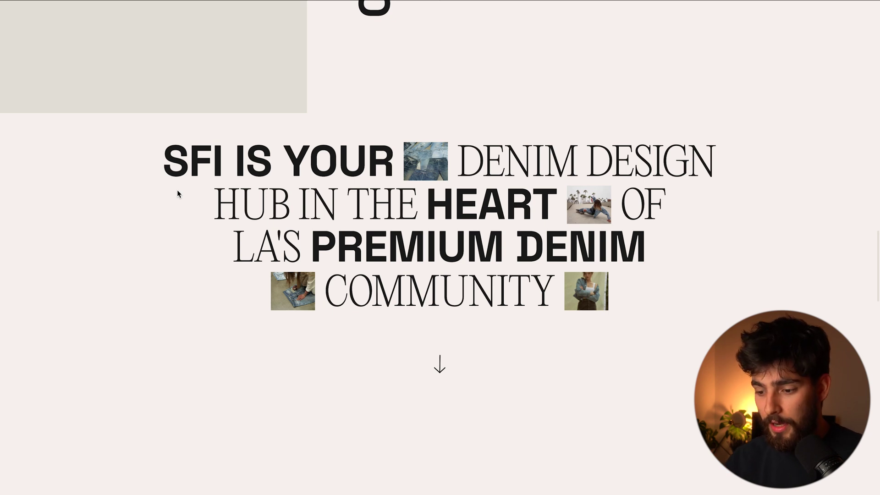
Switch to the Webflow Designer and add a div block to the page body with a maximum width of 80 rem.
key("ctrl+Tab")
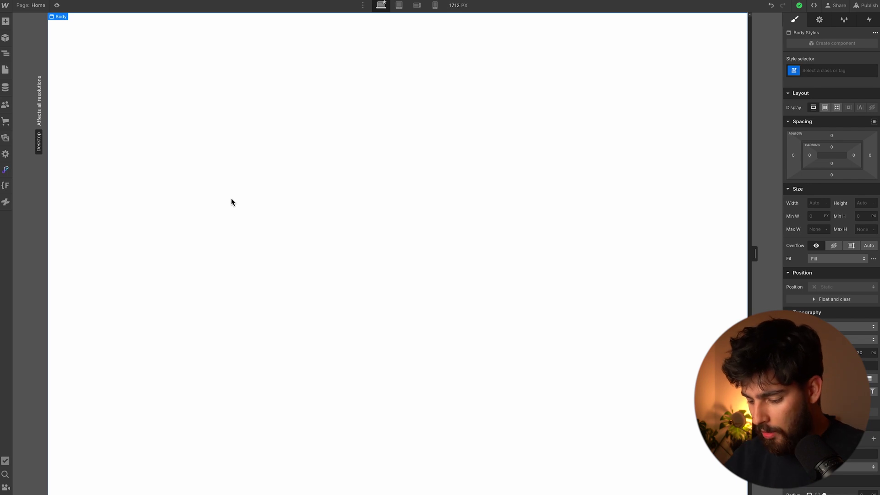
key("ctrl+k")
type("div")
key("Return")
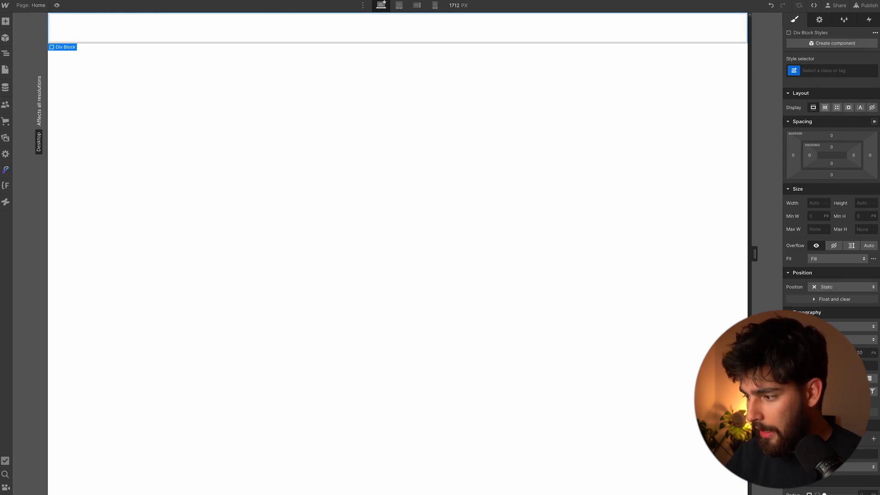
left_click(812, 230)
key("Return")
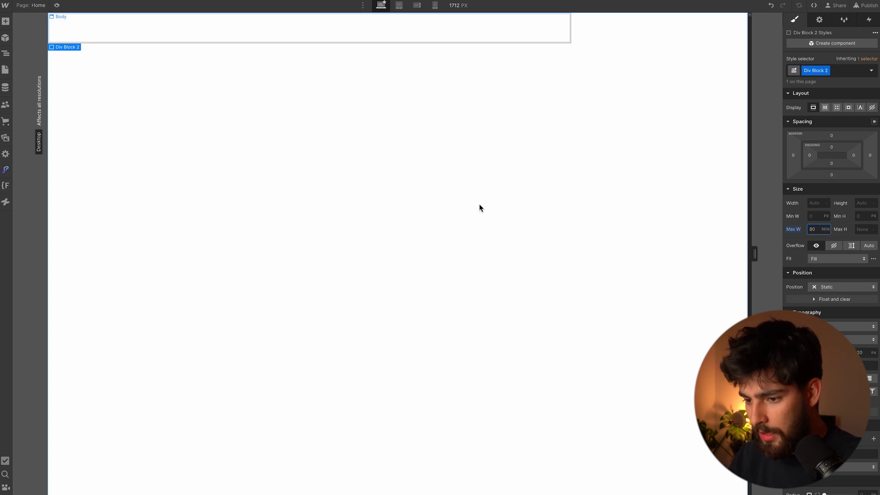
Center the div block horizontally by setting its left and right margins to Auto.
left_click(793, 156)
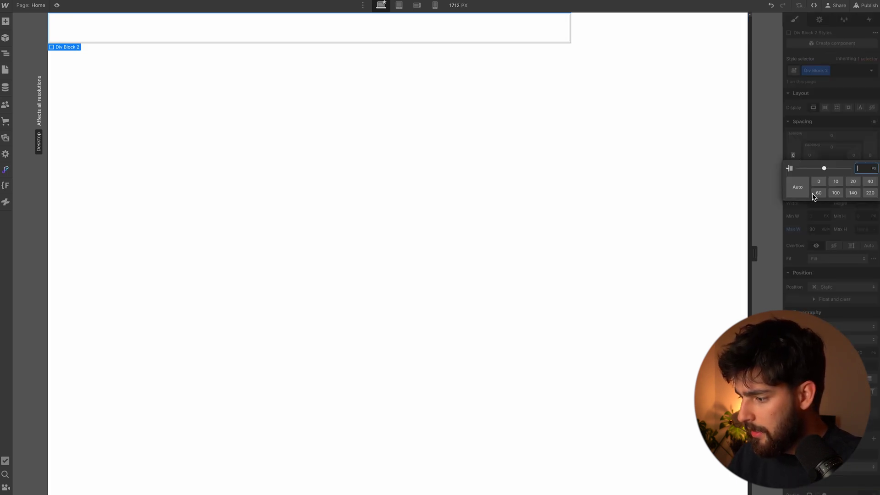
left_click(806, 187)
left_click(870, 155)
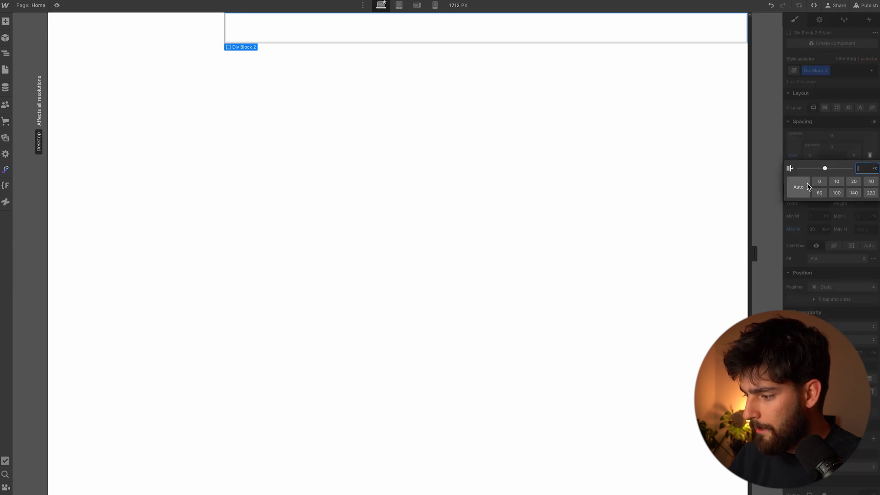
left_click(807, 183)
Push the div block down the page with a top margin of about 30.2 rem.
left_click_drag(836, 136, 850, 78)
left_click(831, 134)
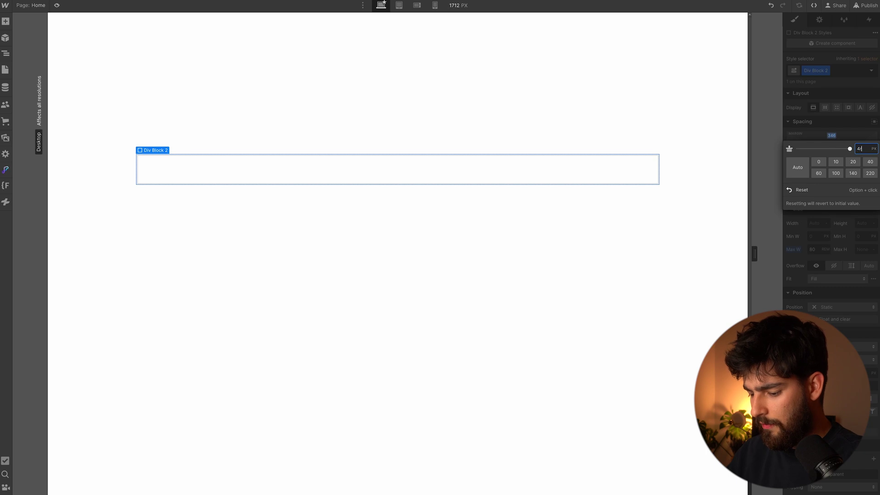
type("40rem")
key("Return")
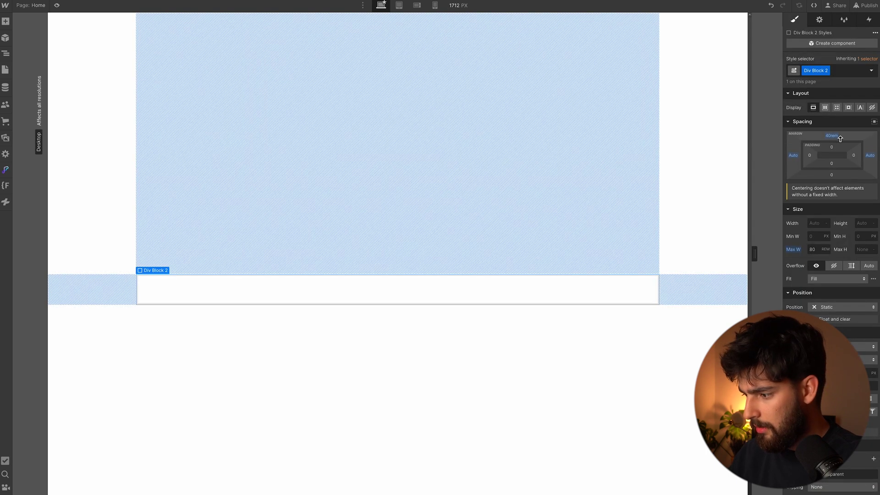
left_click_drag(838, 136, 838, 157)
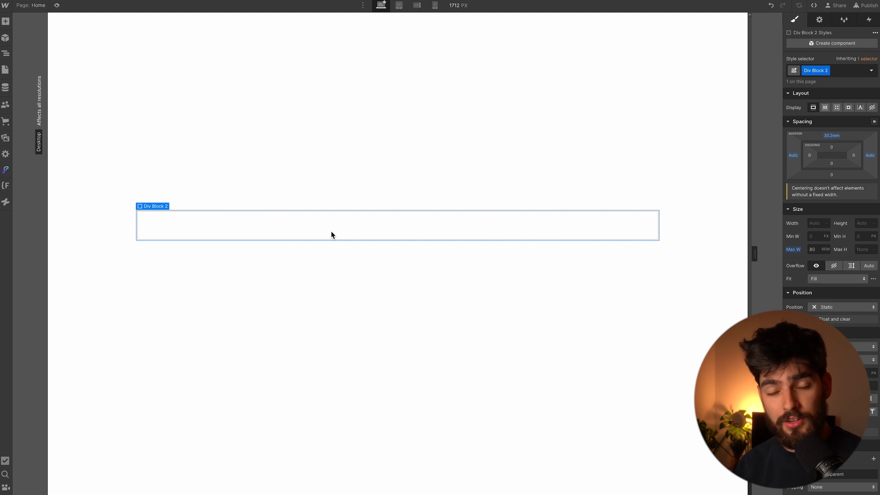
Add a text block inside the div block and give it the new class span-text.
key("ctrl+k")
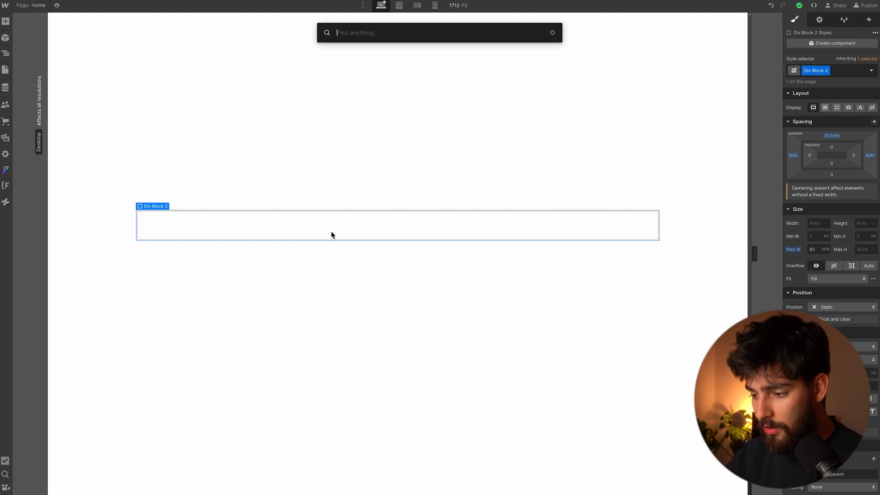
type("te")
key("Down")
key("Return")
key("ctrl+Return")
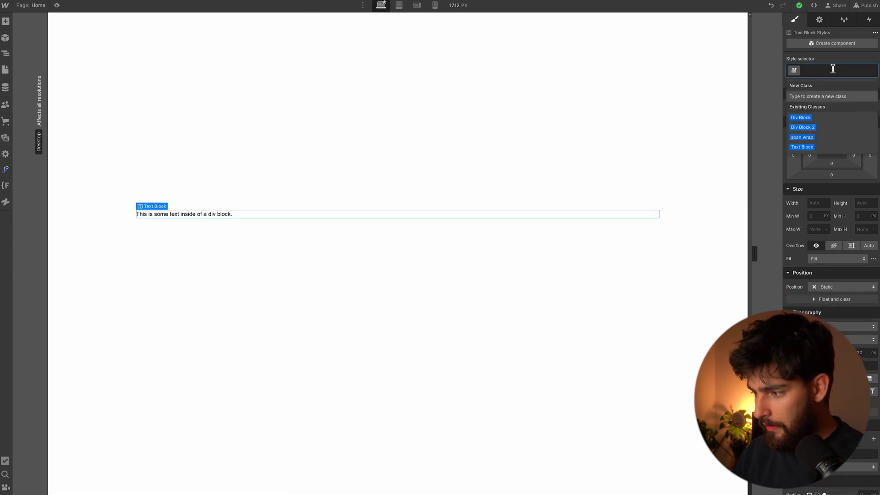
type("span-text")
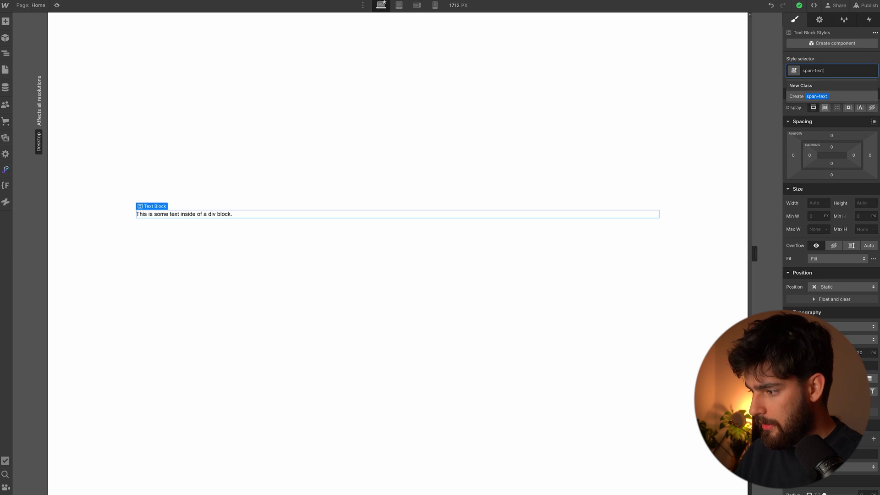
key("Return")
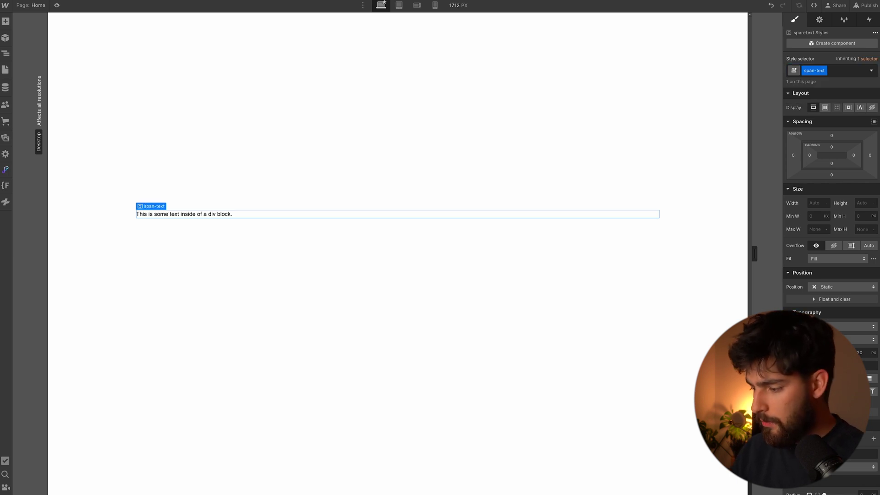
Enlarge the span-text font size to headline scale and set its line height to 1.2.
key("Return")
key("Tab")
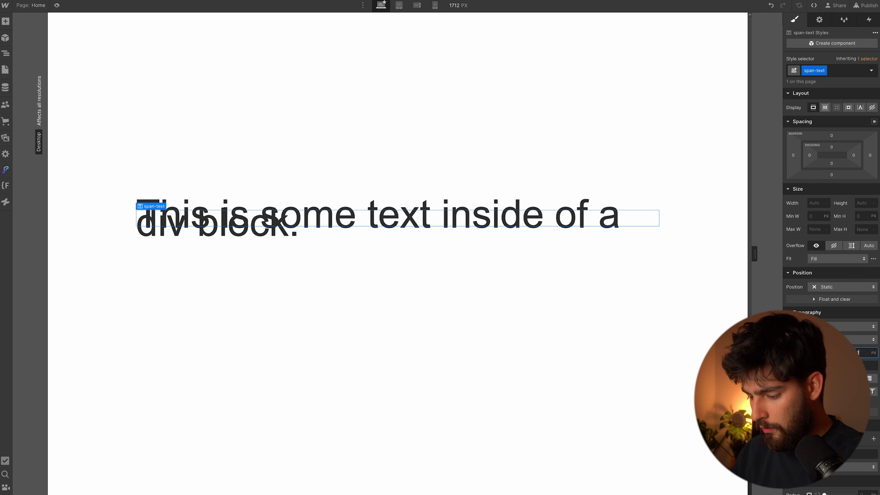
key("Return")
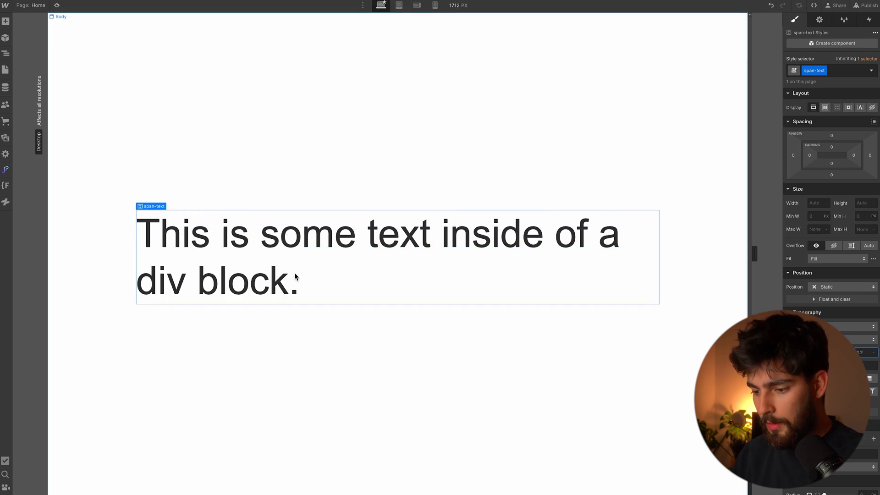
Replace the placeholder text in the span-text block with "Example".
double_click(328, 251)
left_click(410, 279)
key("ctrl+a")
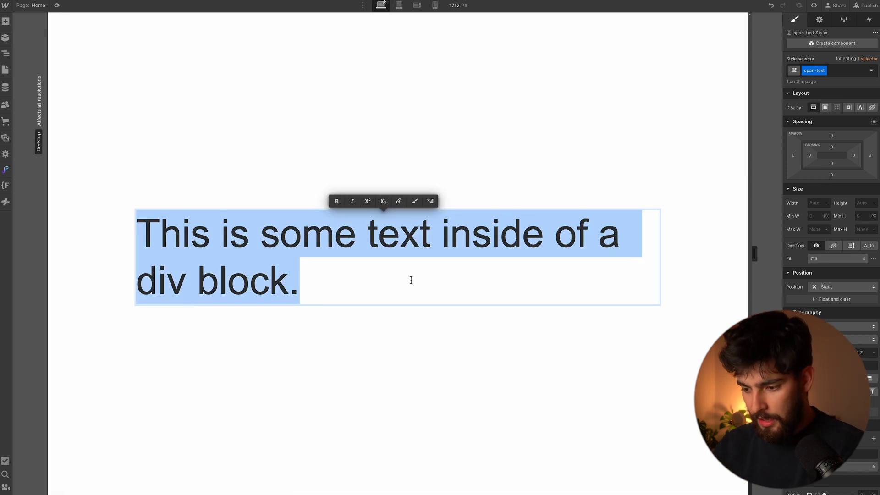
type("Example")
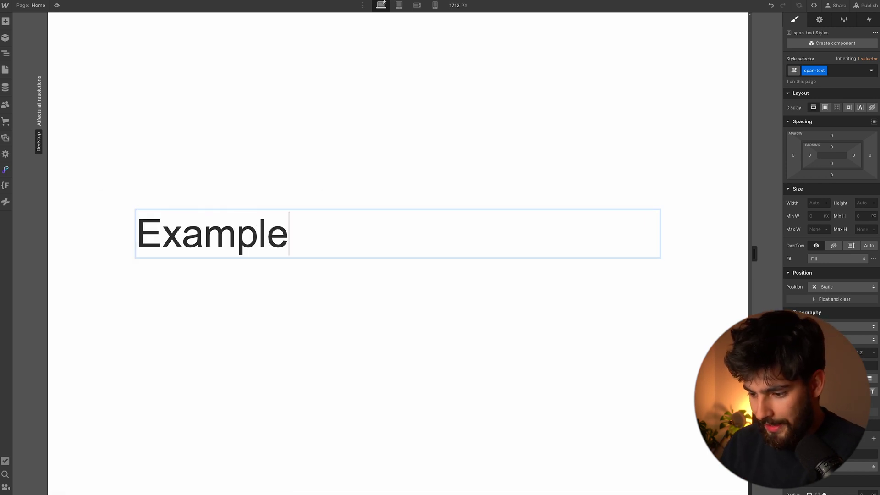
key("Escape")
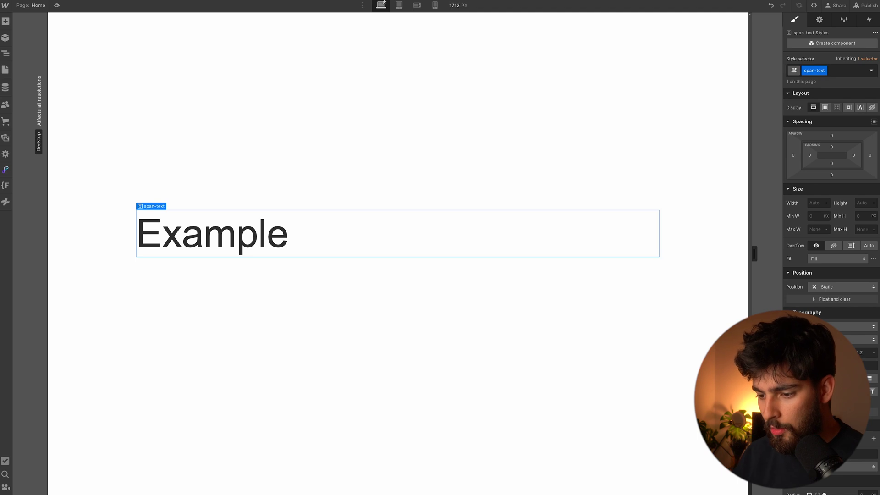
Make the parent div block a horizontal flex container with wrapping children and 1 rem column and row gaps.
key("Up")
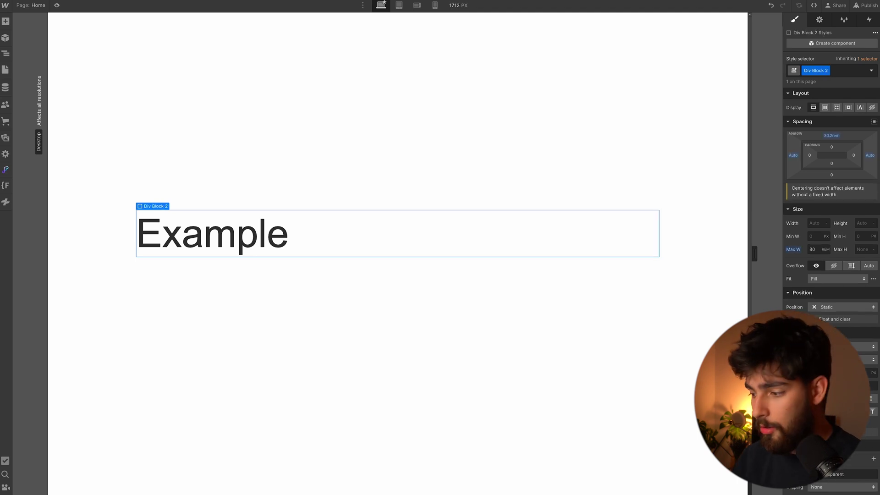
left_click(824, 107)
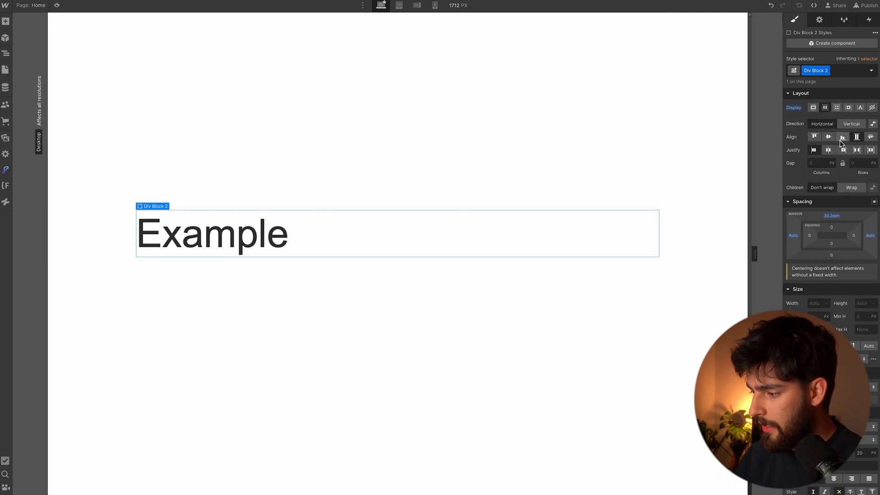
left_click(818, 162)
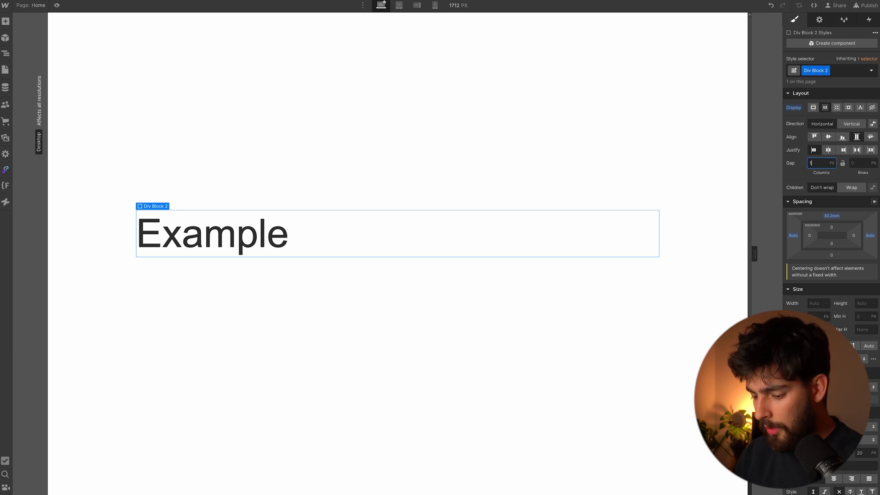
key("Tab")
type("1rem")
left_click(854, 187)
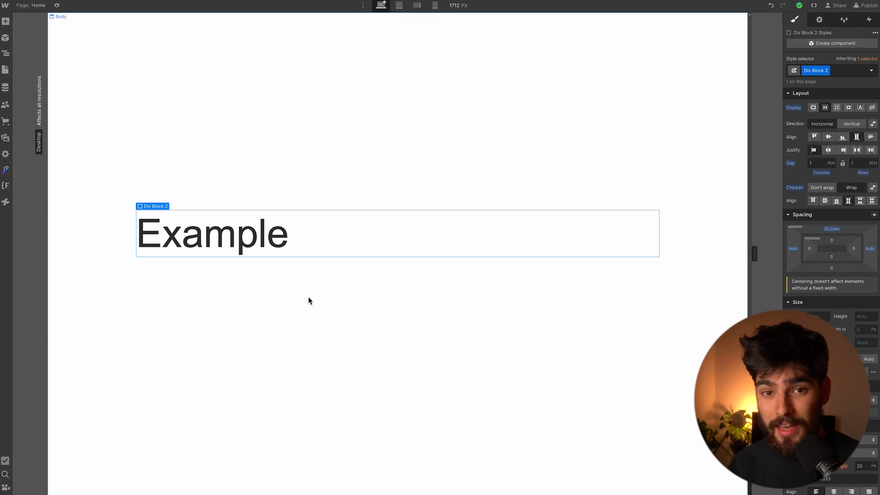
Paste three copies of the "Example" text block into the flex container.
left_click(192, 236)
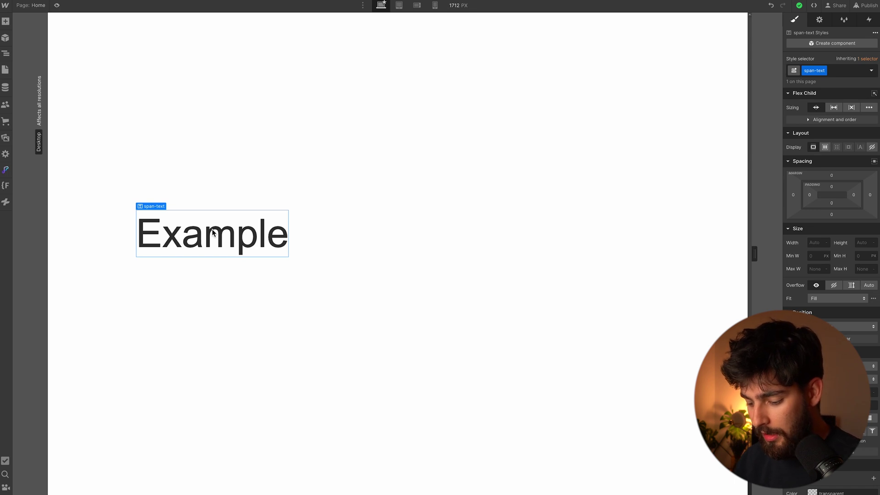
key("super+v")
key("super+v")
key("super+v")
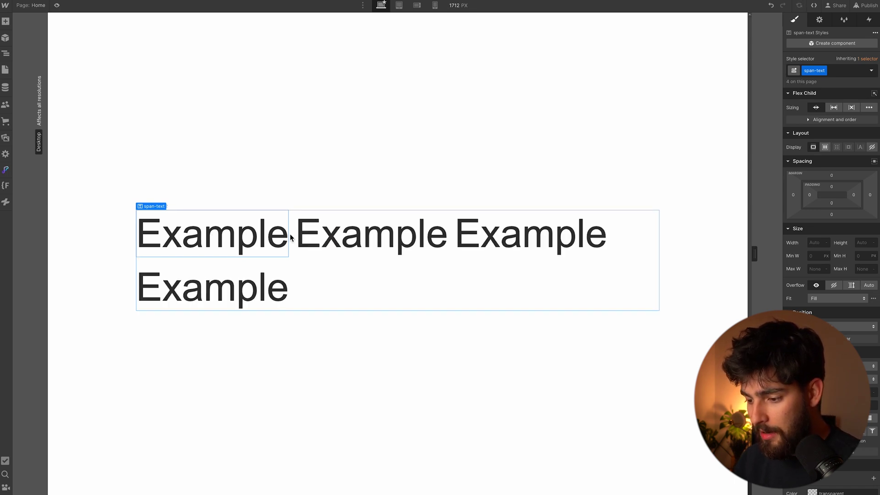
Rename the parent div block's class to parent-wrap.
left_click(291, 237)
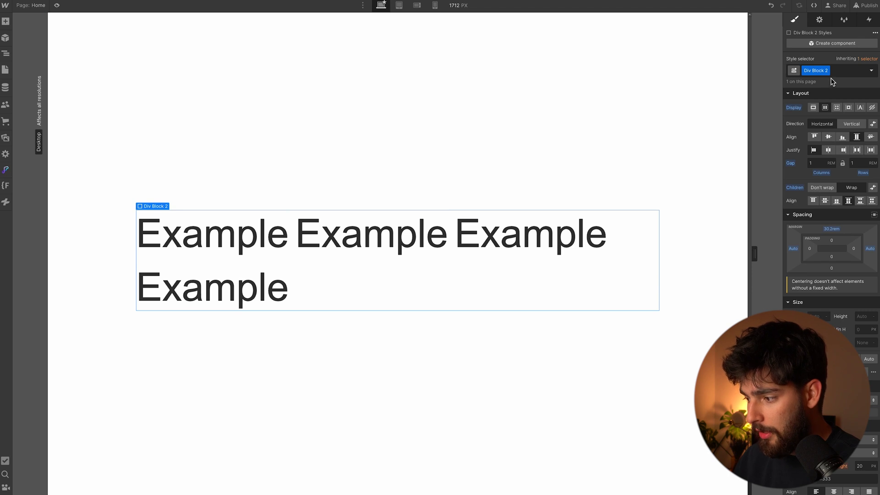
type("parent-")
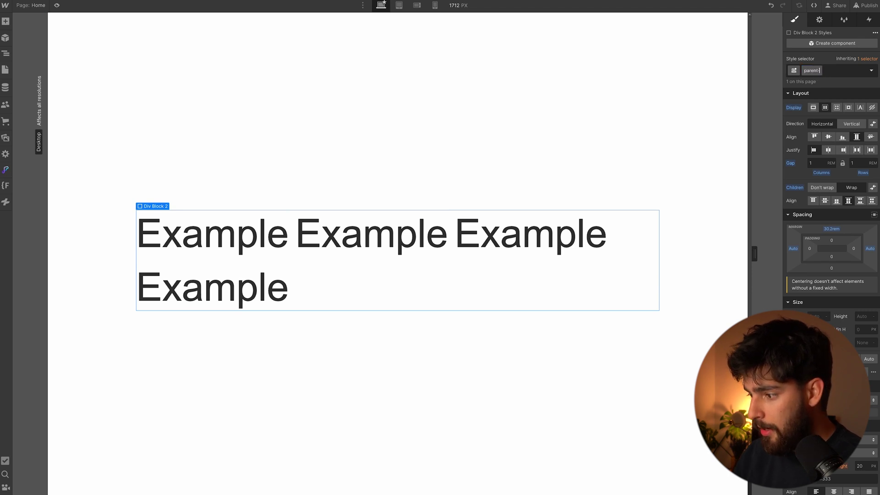
type("wrap")
key("Return")
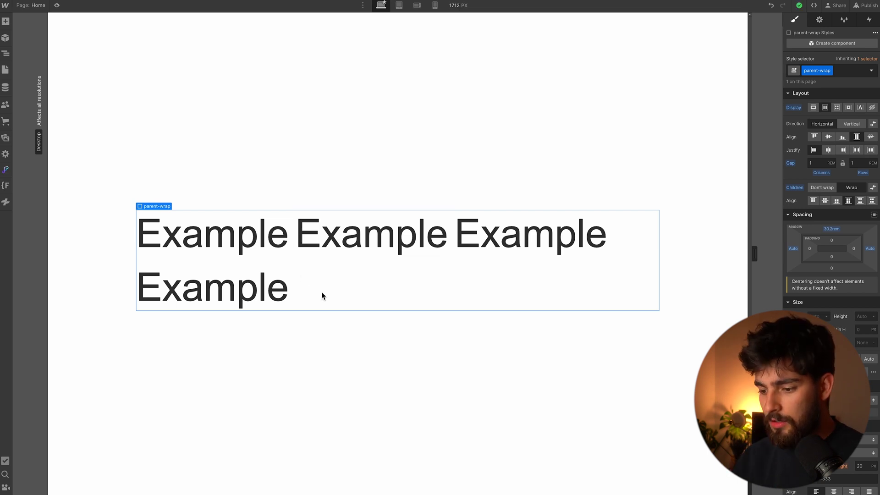
Wrap the second "Example" text in a div block with the new class wrap-div-text.
left_click(320, 246)
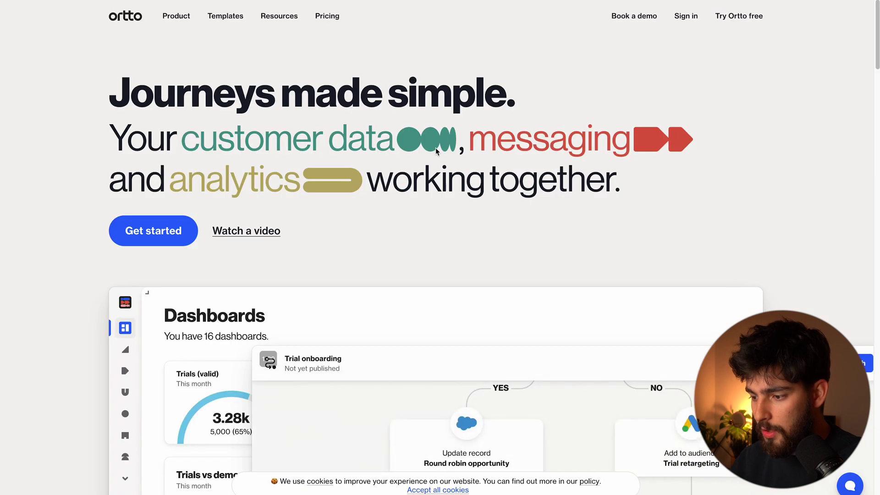
left_click_drag(199, 142, 438, 146)
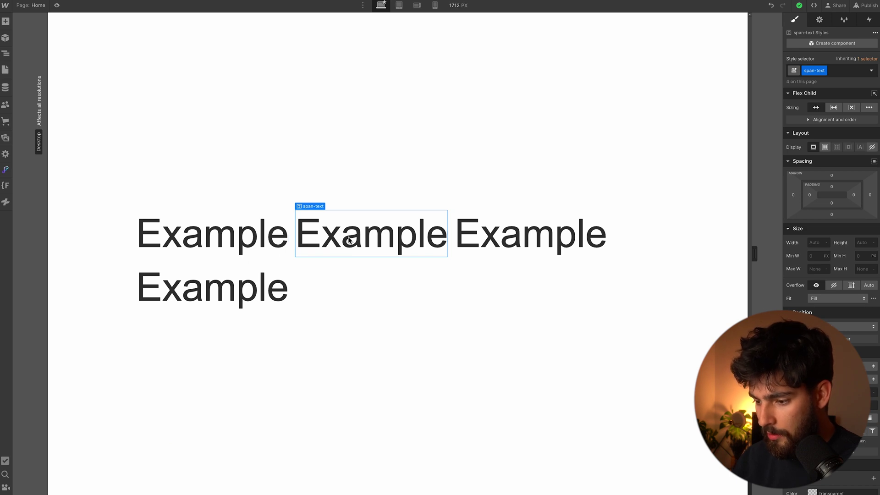
right_click(349, 240)
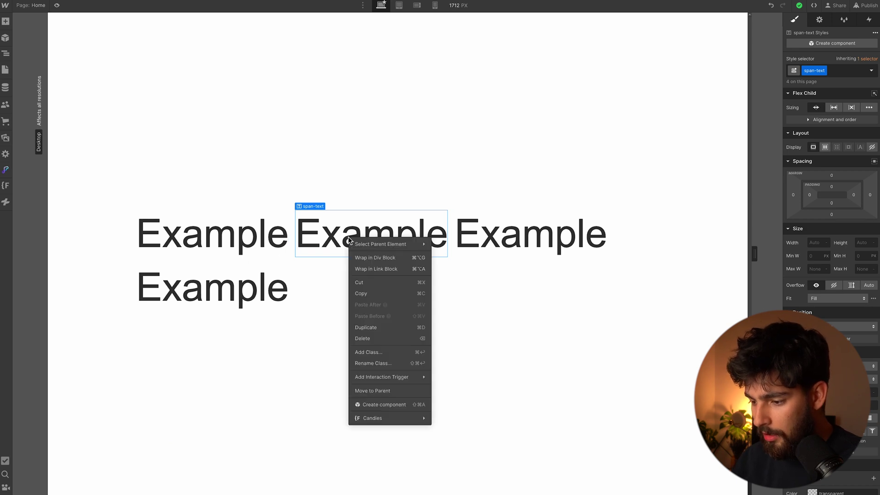
left_click(375, 257)
left_click(819, 70)
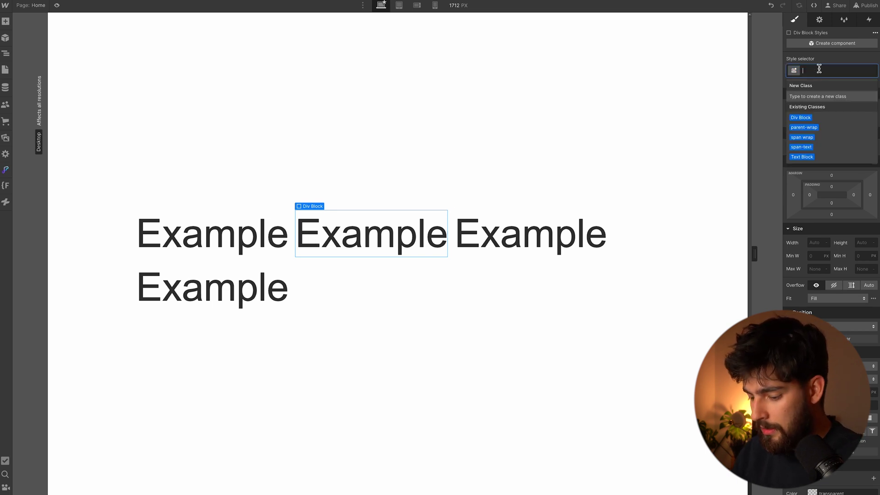
type("wrap-div-text")
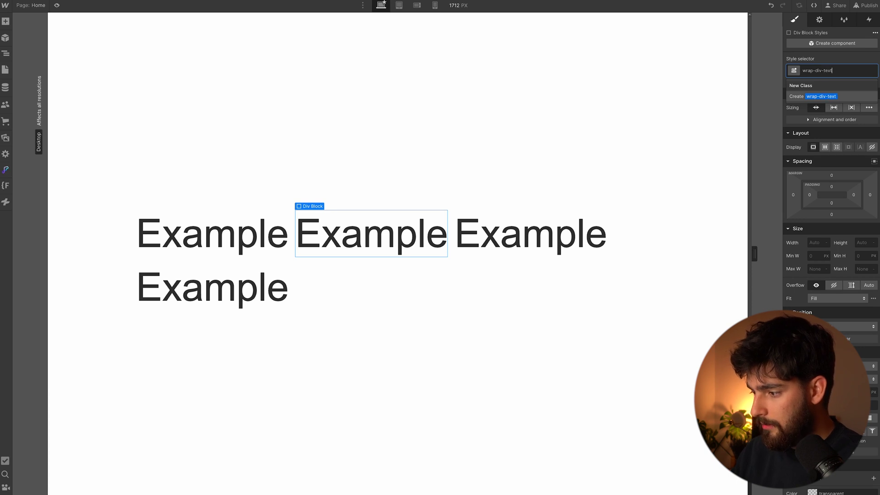
key("Return")
Add an image element inside the wrap-div-text block, below its text.
key("ctrl+e")
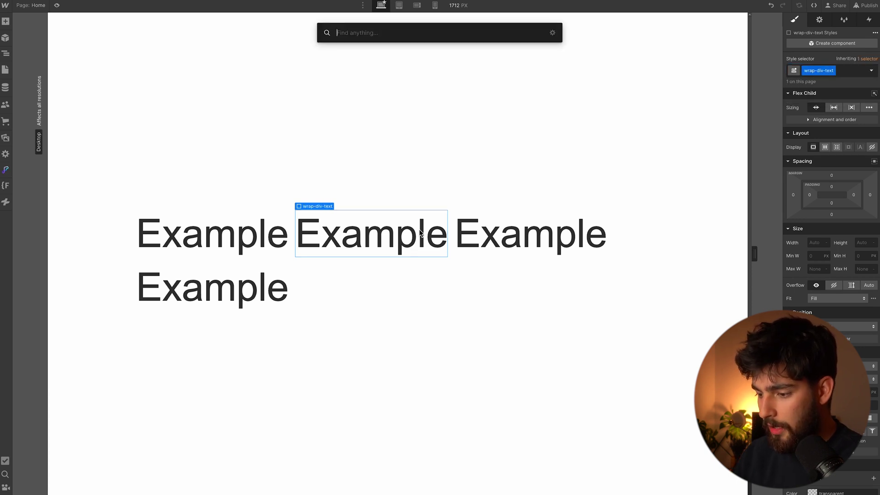
type("di")
key("BackSpace")
key("BackSpace")
type("image")
key("Return")
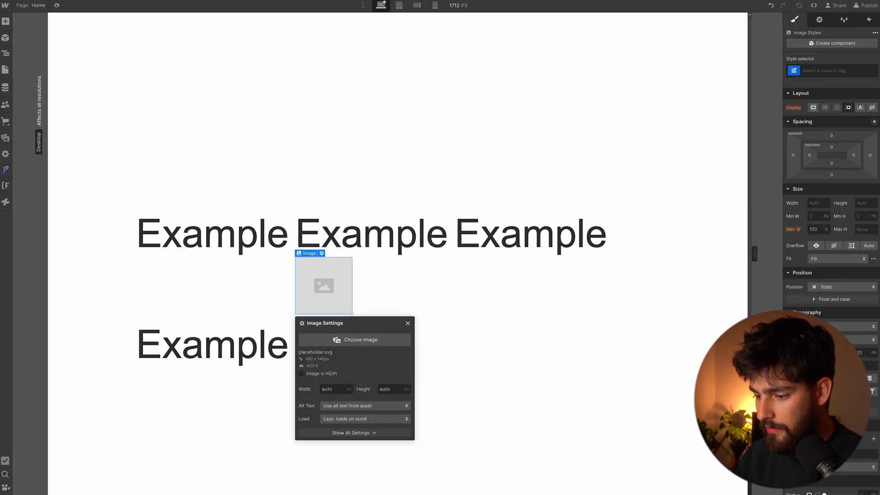
Set the wrap-div-text block to a horizontal flex layout with 1 rem column and row gaps.
left_click(383, 281)
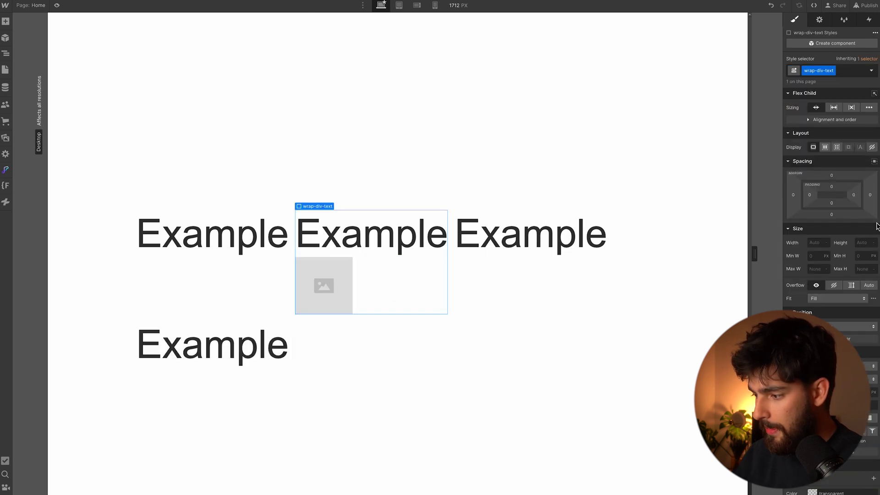
left_click(825, 147)
left_click(820, 203)
type("1rem")
key("Tab")
type("1r")
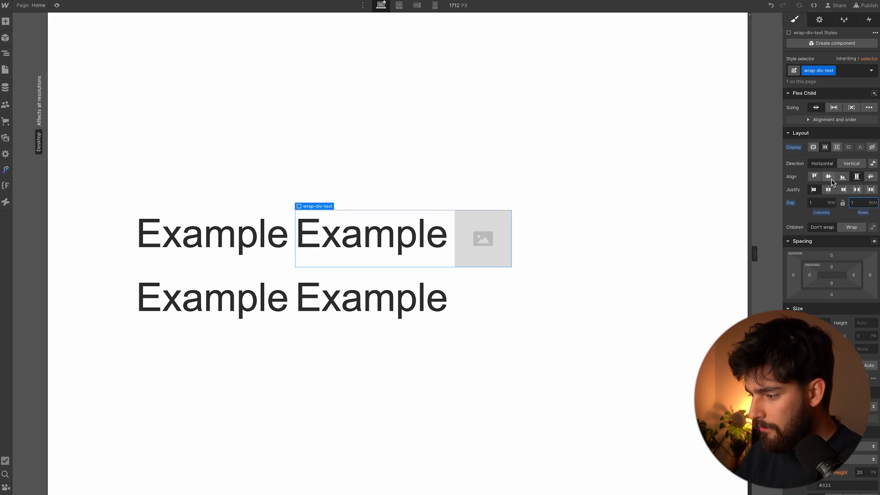
Align the children of wrap-div-text and of parent-wrap to the center, keeping parent-wrap justified to the start.
left_click(828, 176)
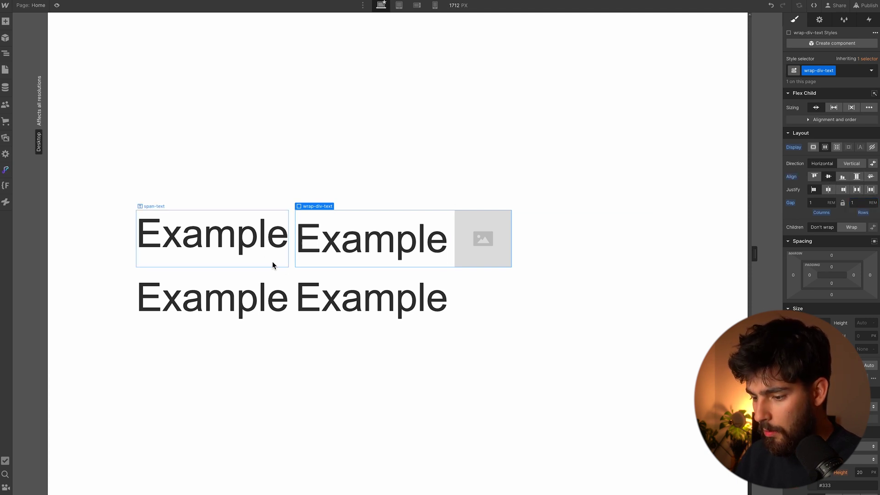
left_click(285, 272)
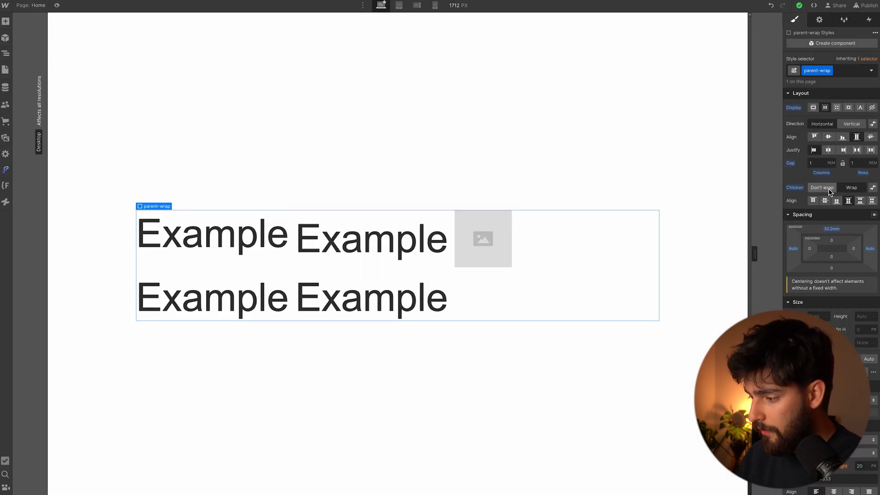
left_click(827, 151)
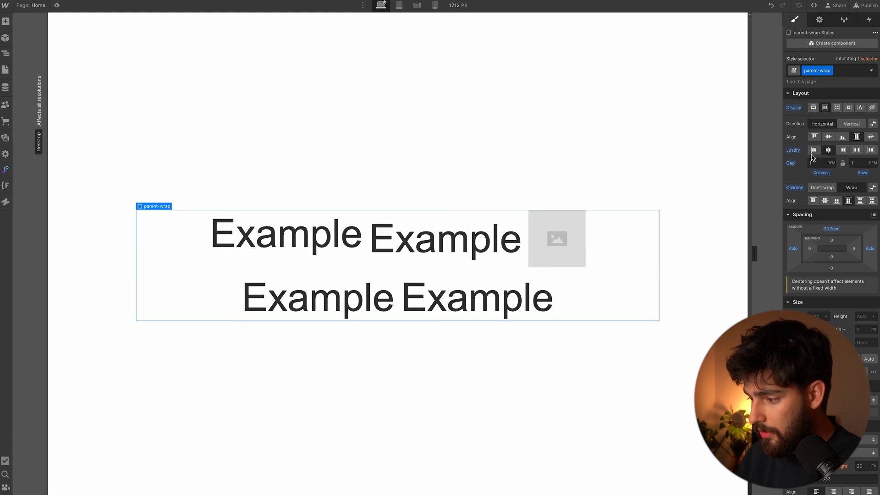
left_click(814, 149)
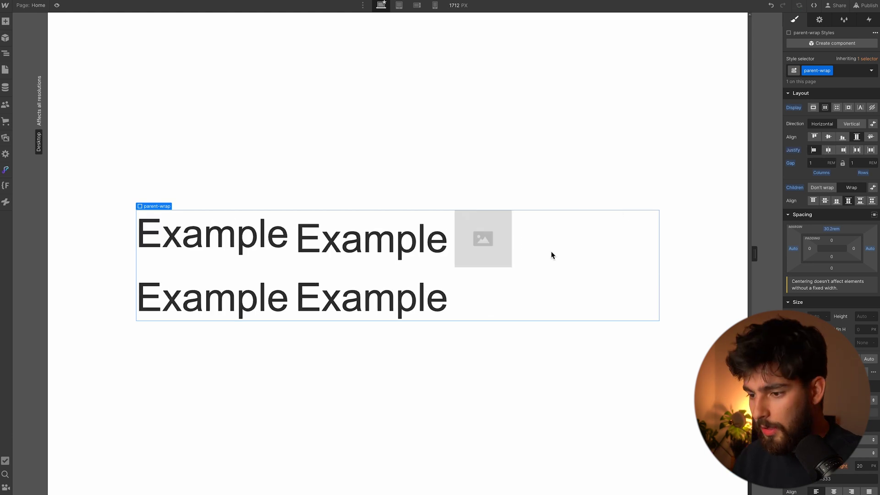
left_click(829, 137)
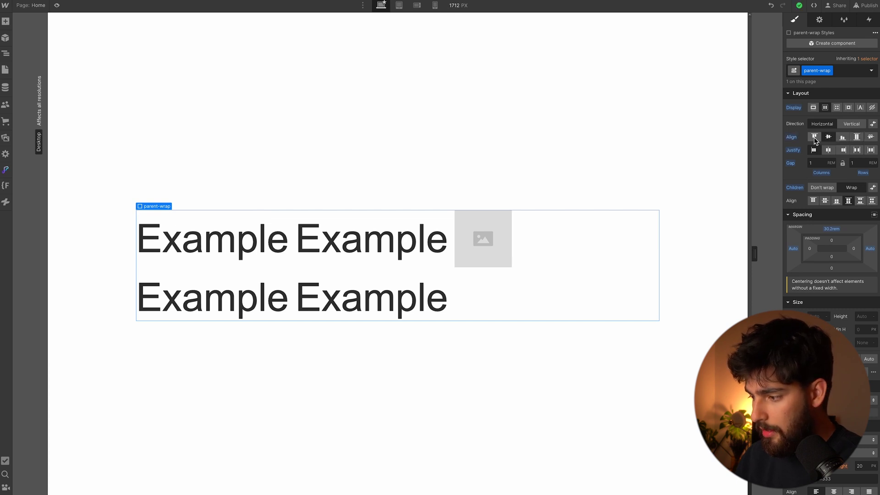
left_click(856, 137)
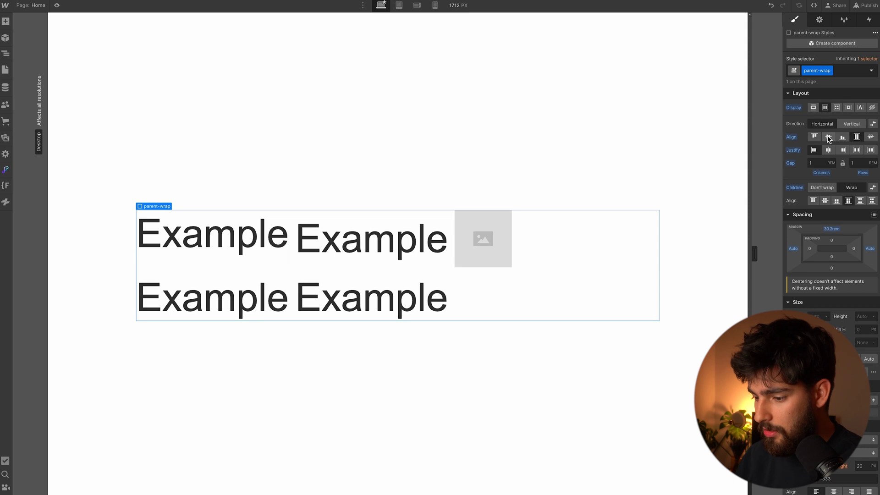
left_click(828, 137)
Reduce the font size of the span-text class and add four more copies of the last "Example" text.
left_click(443, 293)
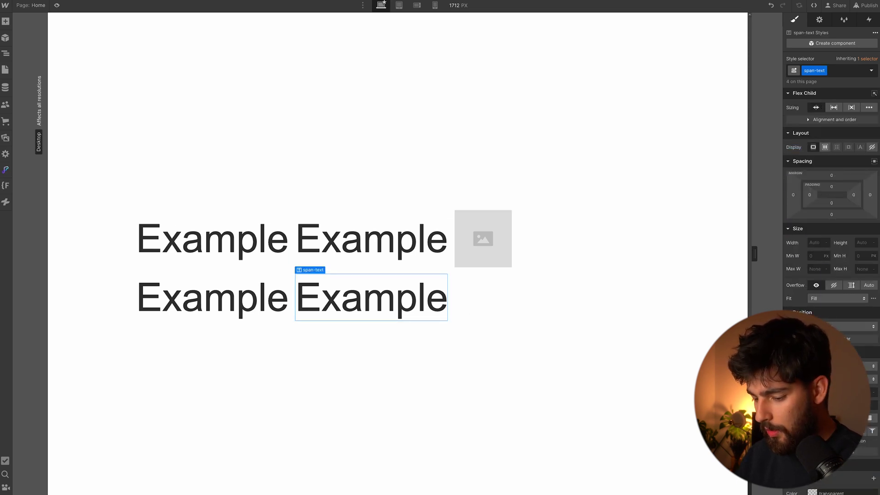
key("Return")
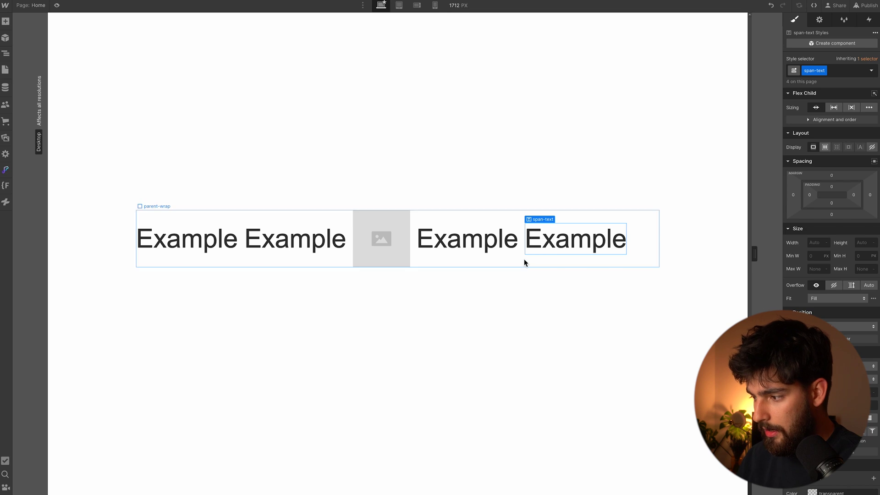
key("Escape")
left_click(540, 249)
key("ctrl+v")
key("ctrl+v")
key("ctrl+v")
key("ctrl+v")
Copy the wrap-div-text block and paste it into parent-wrap after the last text.
left_click(330, 261)
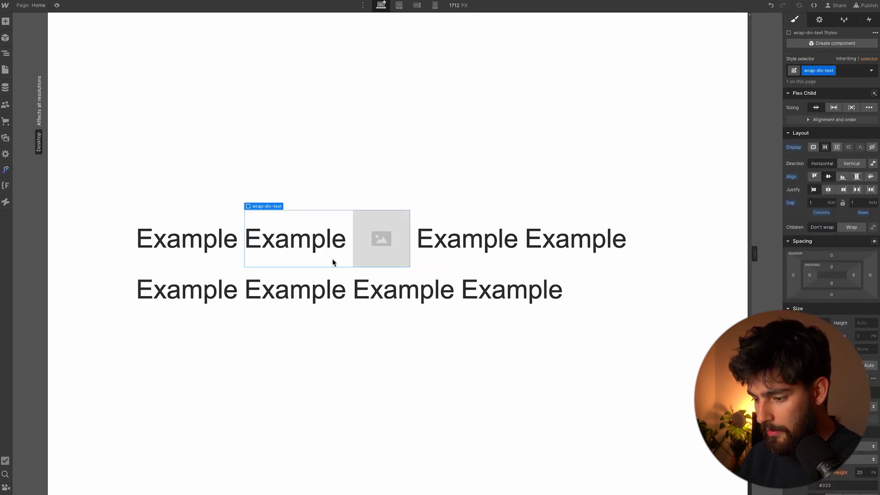
key("ctrl+c")
left_click(348, 301)
key("ctrl+v")
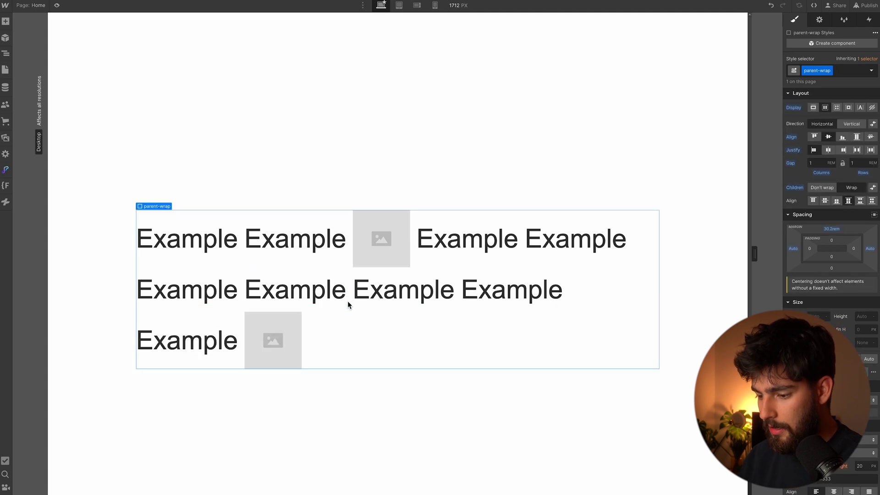
Move the copied wrap-div-text block within parent-wrap to follow the second text after the first wrap-div-text block.
left_click_drag(222, 366, 246, 288)
left_click(6, 53)
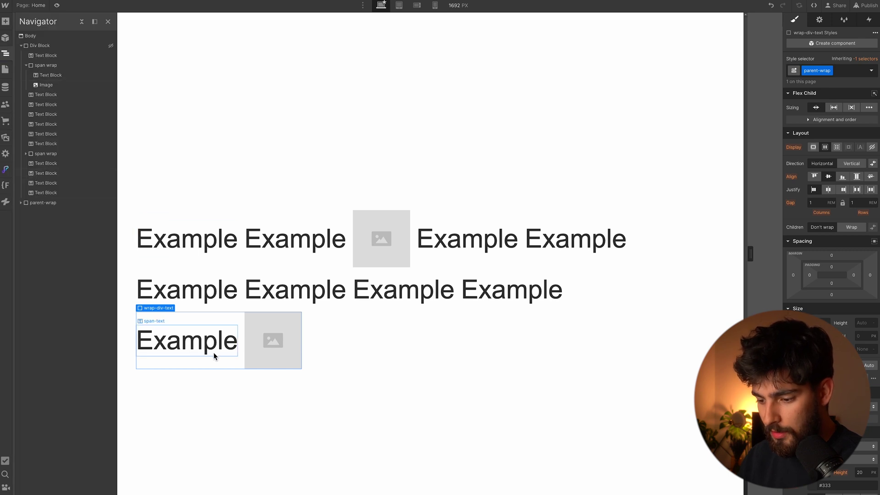
left_click(219, 363)
left_click(6, 68)
left_click(7, 54)
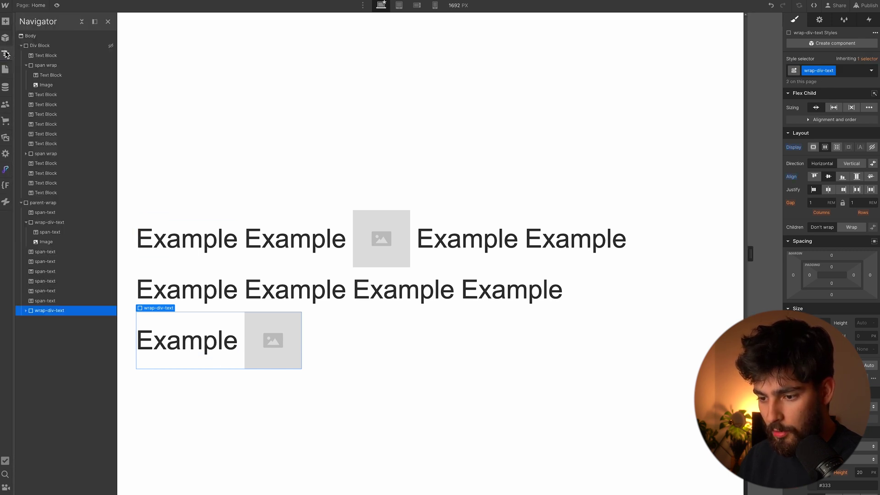
left_click_drag(49, 310, 50, 272)
left_click(389, 352)
Switch to the Ortto website to read its headline, and replace the first "Example" text in Webflow with "Journeys".
key("ctrl+Tab")
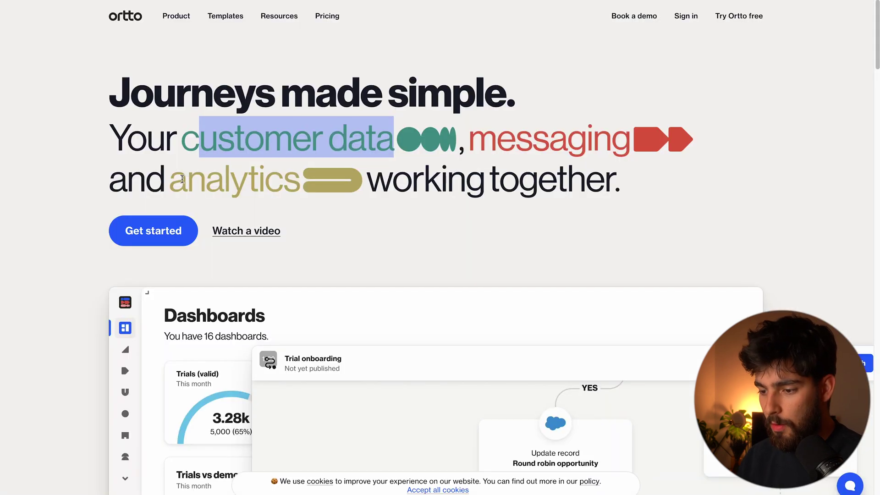
left_click_drag(130, 89, 504, 90)
key("ctrl+shift+Tab")
double_click(216, 232)
key("super+a")
type("Journeys")
Replace the text beside the first image with "made" and the text after that image with "simple".
key("ctrl+Tab")
key("ctrl+Tab")
double_click(284, 234)
type("made")
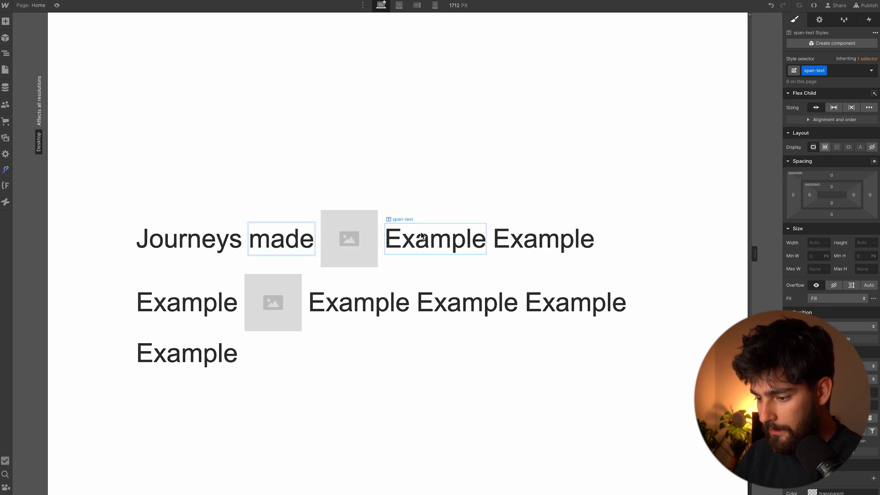
left_click(401, 246)
double_click(401, 246)
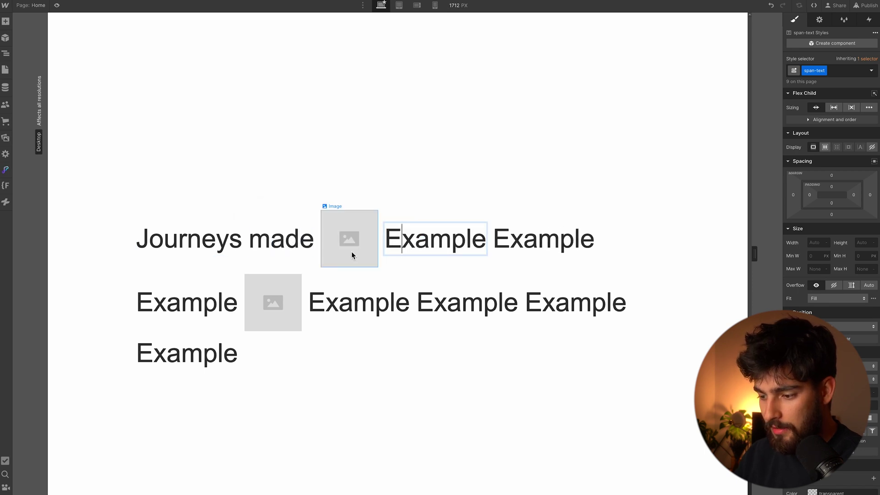
double_click(387, 234)
type("simple")
Give the first inline image the new class image.
left_click(376, 242)
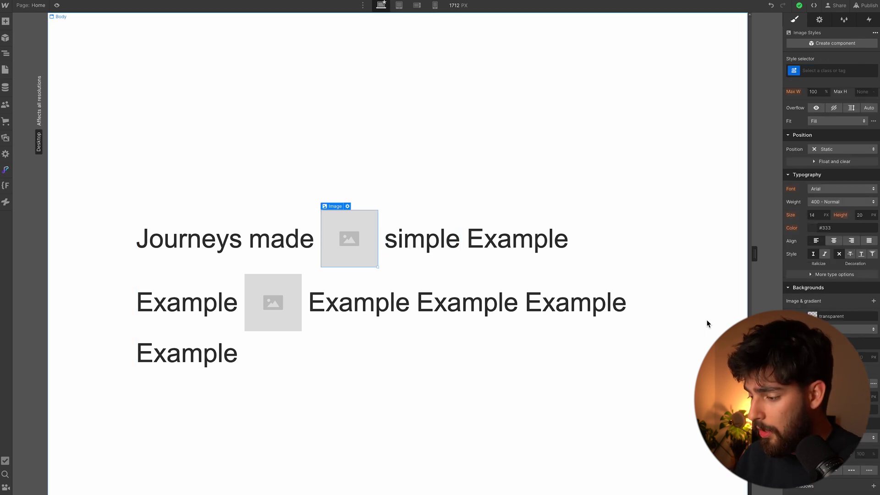
left_click(808, 315)
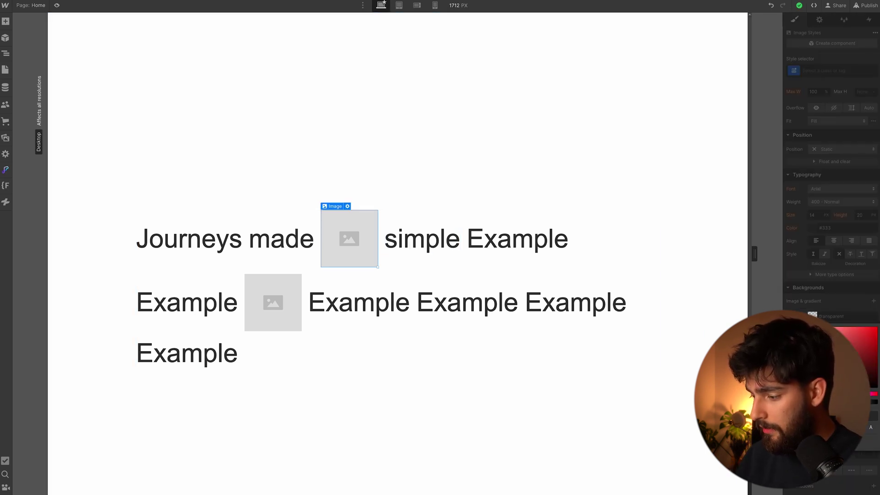
left_click(841, 289)
scroll(841, 291, "up", 4)
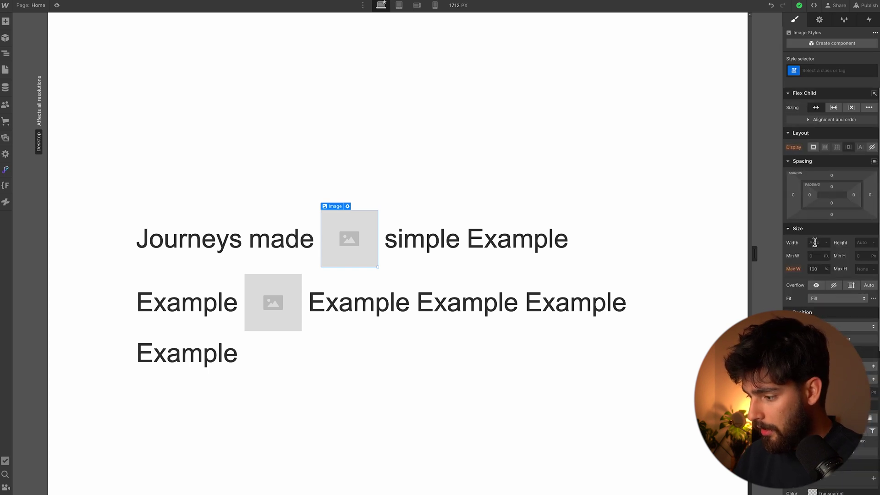
left_click(811, 67)
type("image")
key("Return")
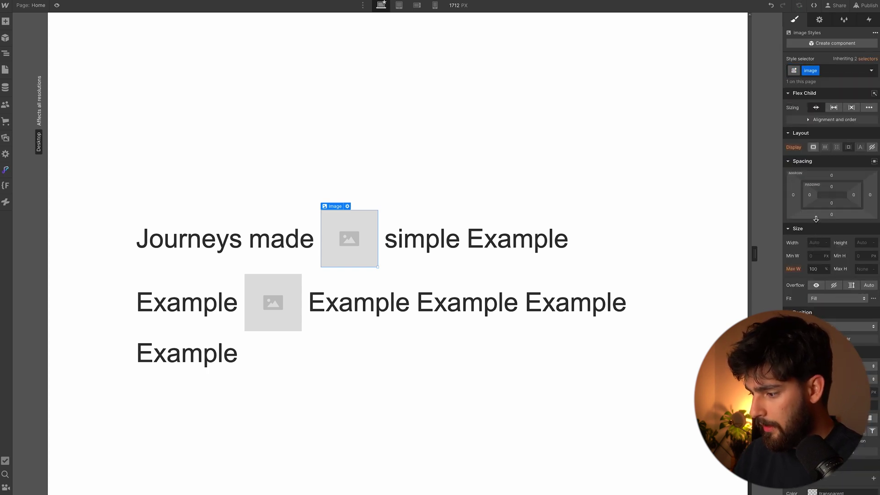
Try the image class at 300 by 300 px and at 150 by 150 px.
left_click(811, 244)
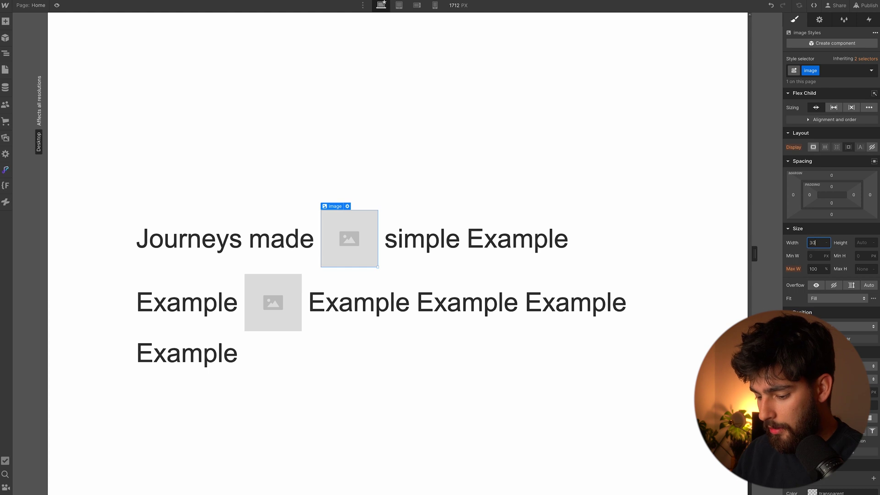
key("Tab")
type("3")
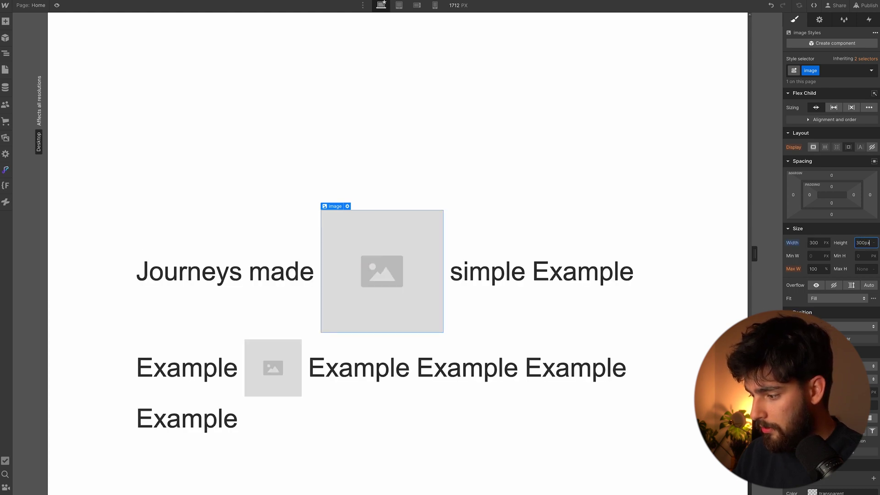
type("00")
left_click(813, 243)
type("150")
key("Tab")
type("10")
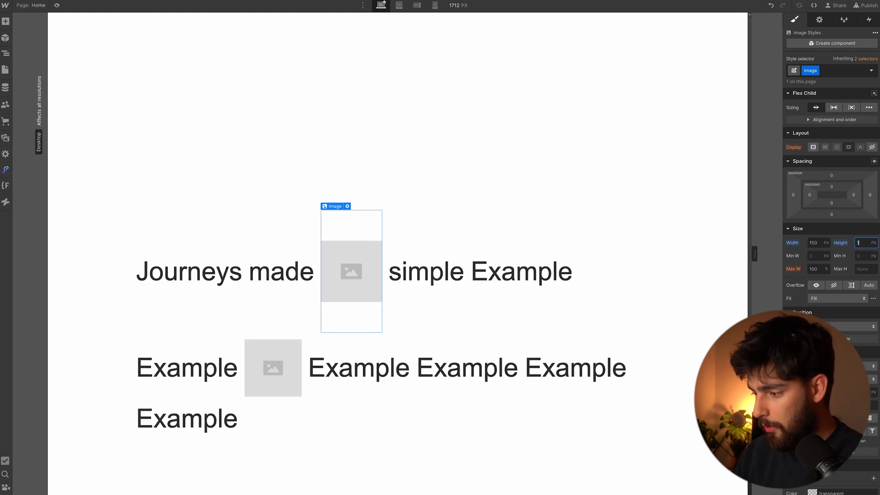
key("Return")
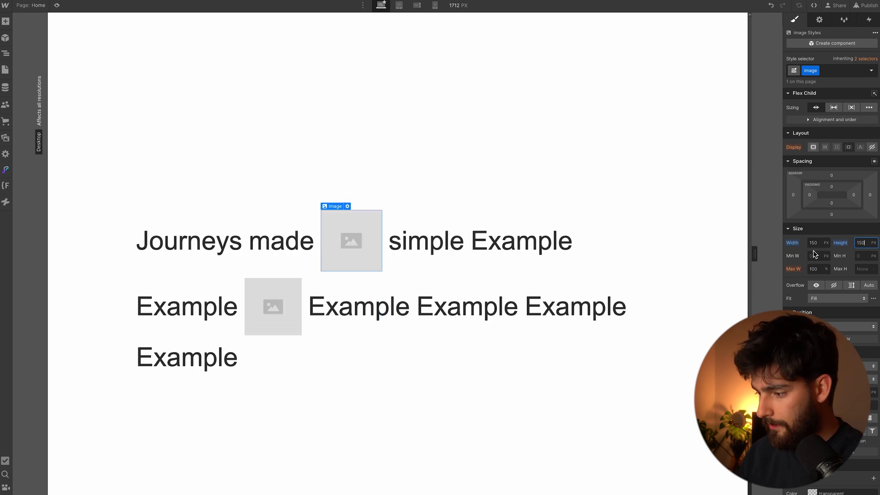
Set the width and height of the image class to 100 px each.
left_click(815, 244)
type("100")
key("Tab")
type("1")
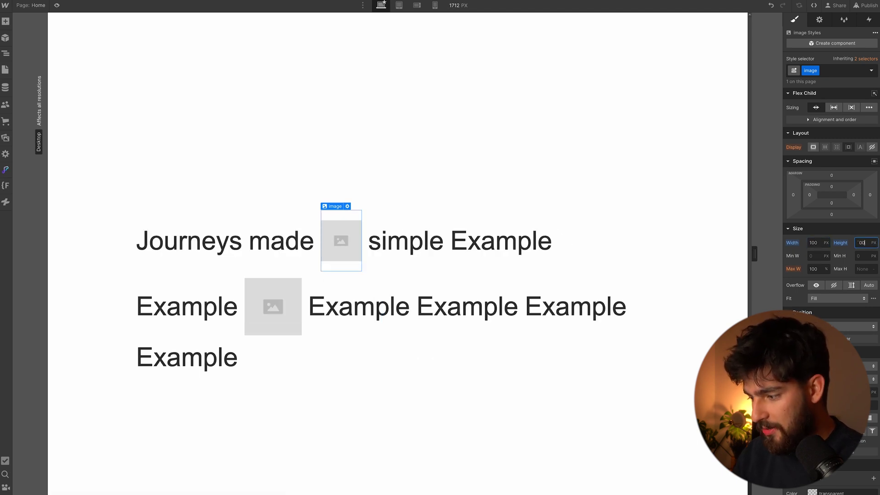
type("00")
key("Return")
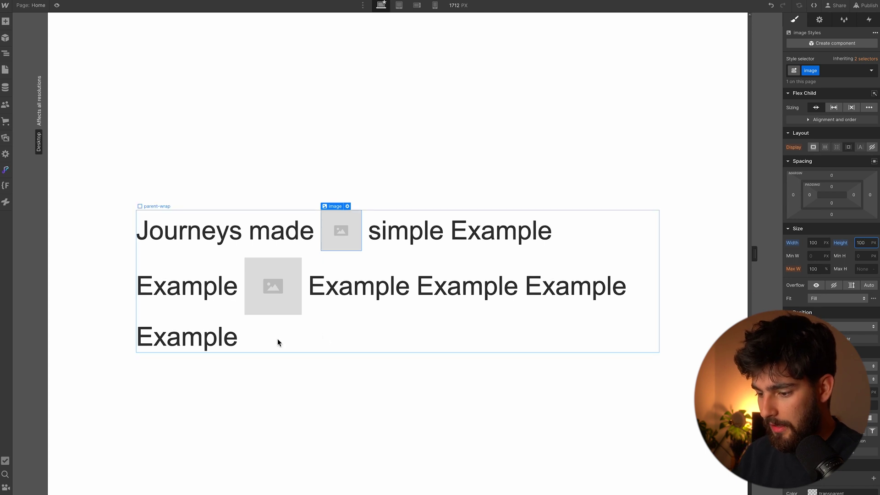
Apply the existing image class to the second inline image.
left_click(280, 295)
left_click(815, 71)
type("image")
key("Return")
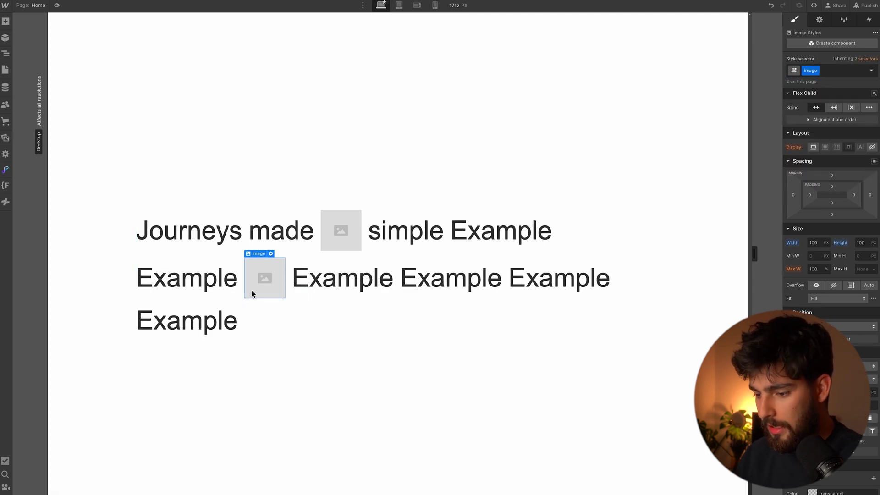
Preview the page to examine the wrapping headline with its inline images, and return to editing.
left_click(341, 230)
scroll(853, 323, "down", 2)
left_click(56, 5)
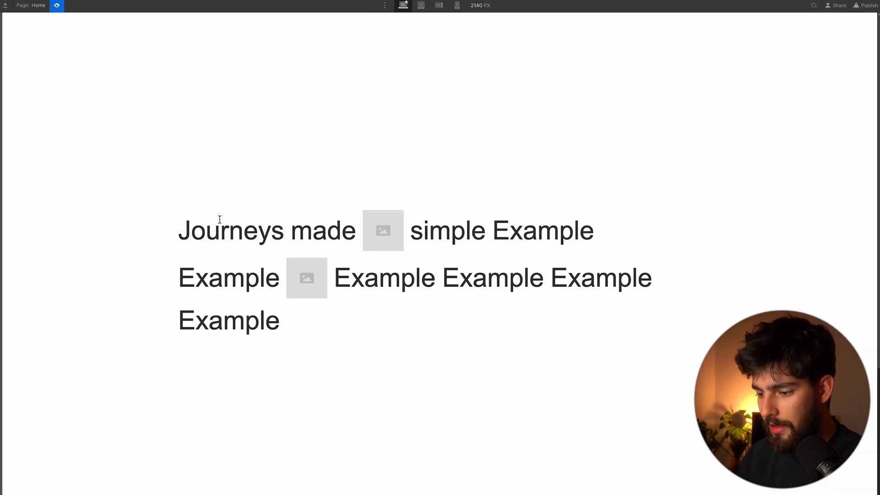
left_click_drag(203, 216, 614, 301)
left_click(615, 320)
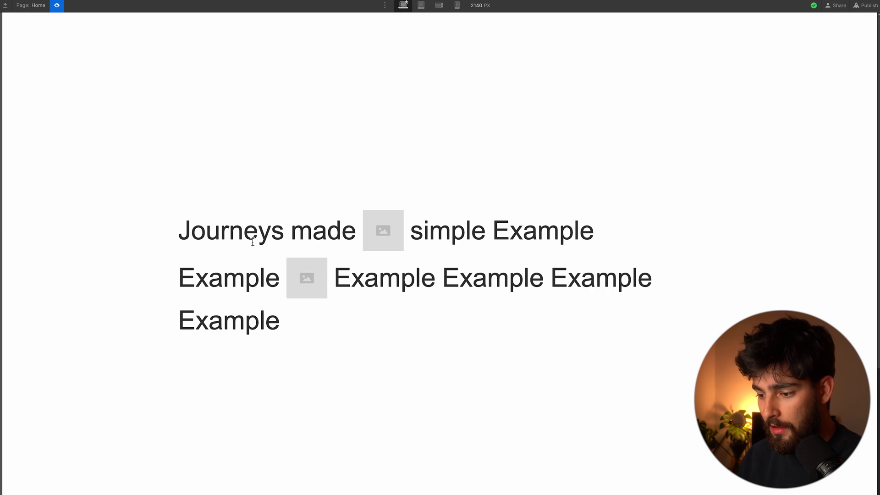
left_click(58, 5)
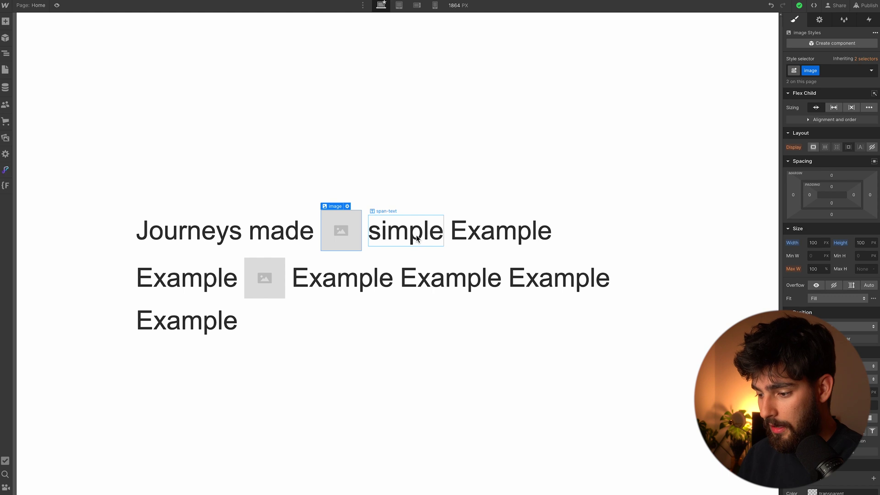
Replace the text after "simple" with "Your" and the text beside the second image with "Custom".
double_click(405, 231)
double_click(480, 235)
type("Your")
double_click(543, 228)
type("Custom")
key("Escape")
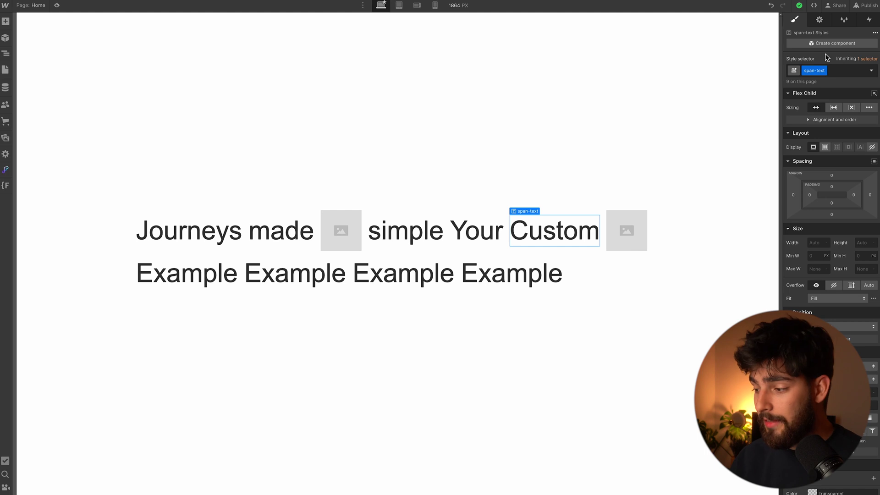
Try a duplicate of the span-text class named Green-text-span on the "Custom" text, and undo it.
left_click(824, 70)
left_click(813, 92)
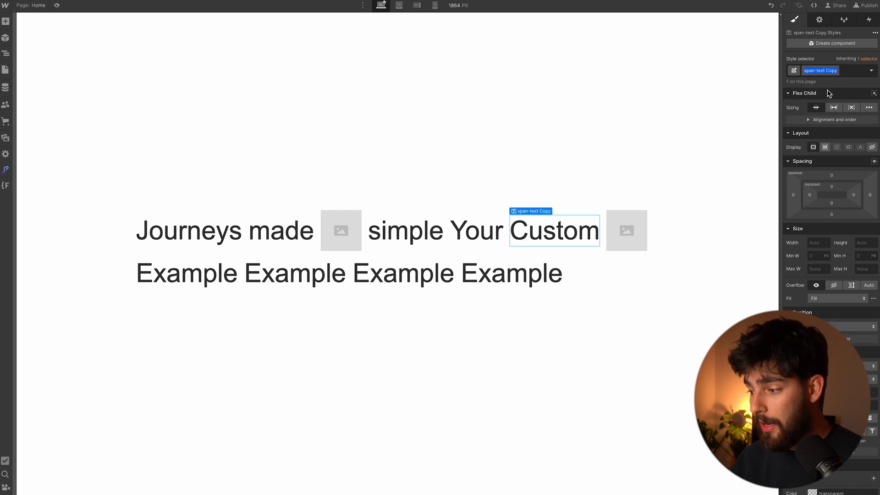
type("Gra")
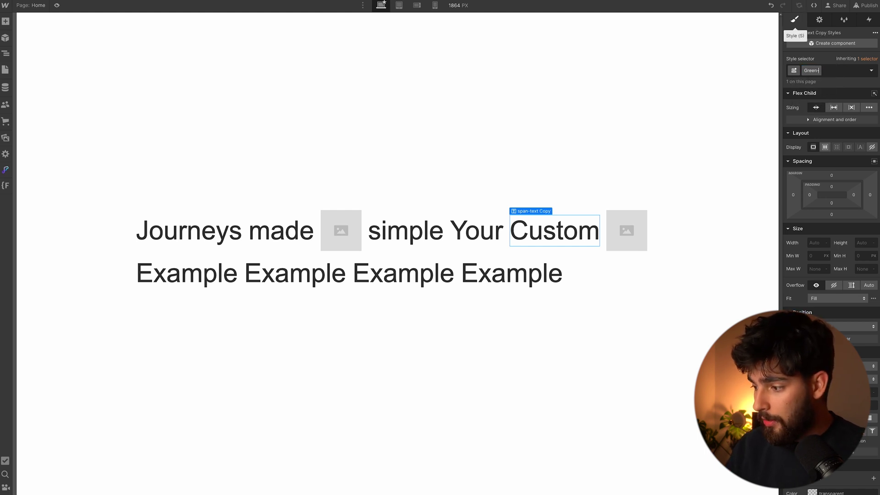
type("en-text-span")
key("Return")
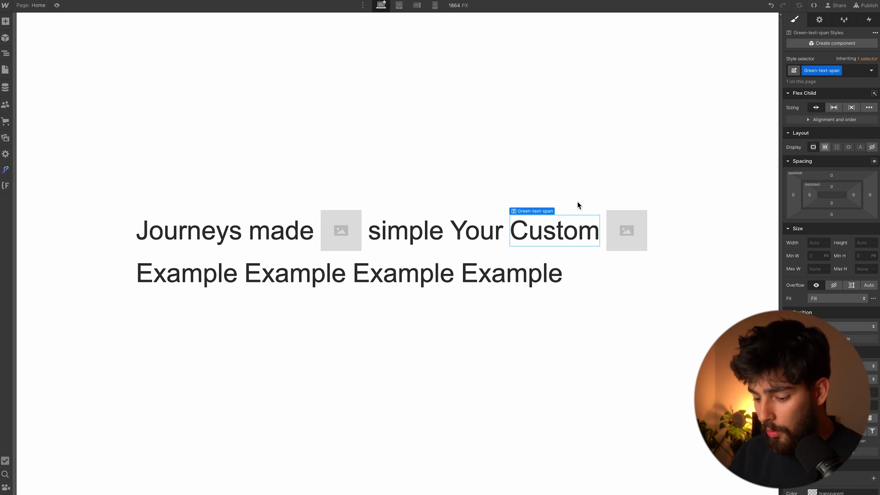
key("ctrl+z")
key("ctrl+z")
Add the combo class green to the "Custom" text on top of span-text.
left_click(844, 72)
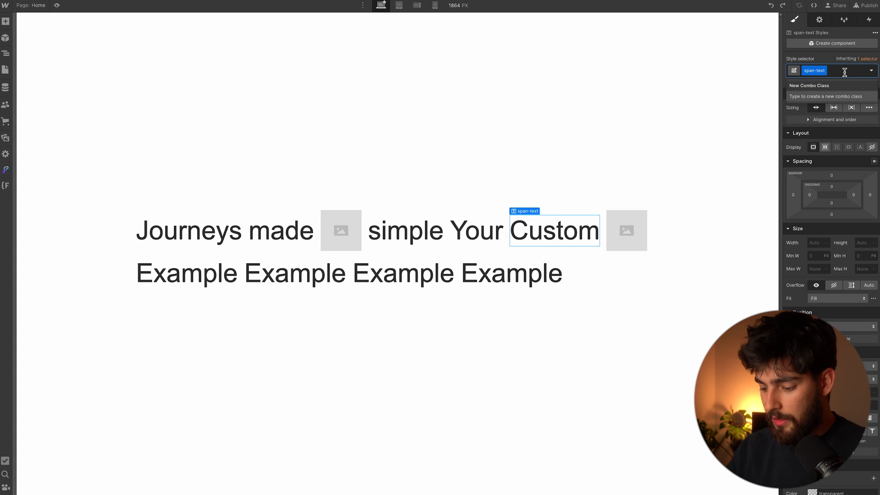
type("green")
key("Return")
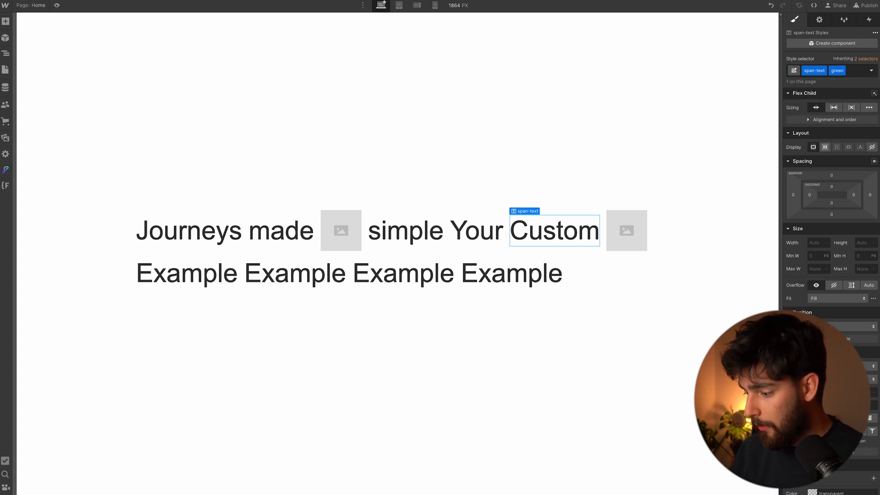
Set the font color of the "Custom" text with the green combo class to a darker green.
left_click(812, 405)
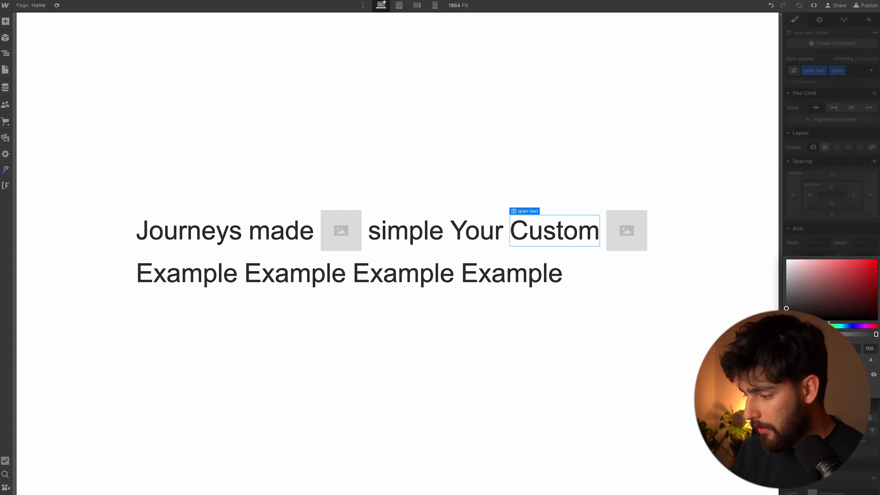
left_click(818, 325)
left_click(873, 262)
left_click(863, 234)
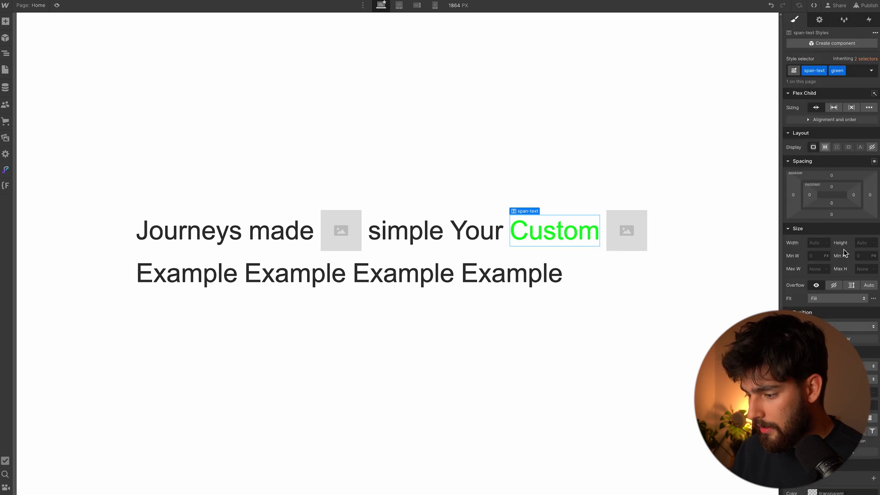
left_click(812, 405)
left_click(878, 287)
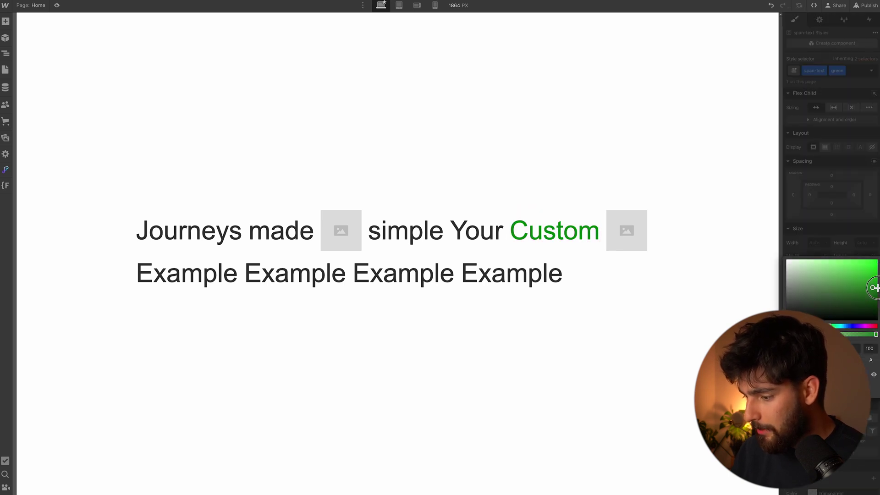
left_click(476, 310)
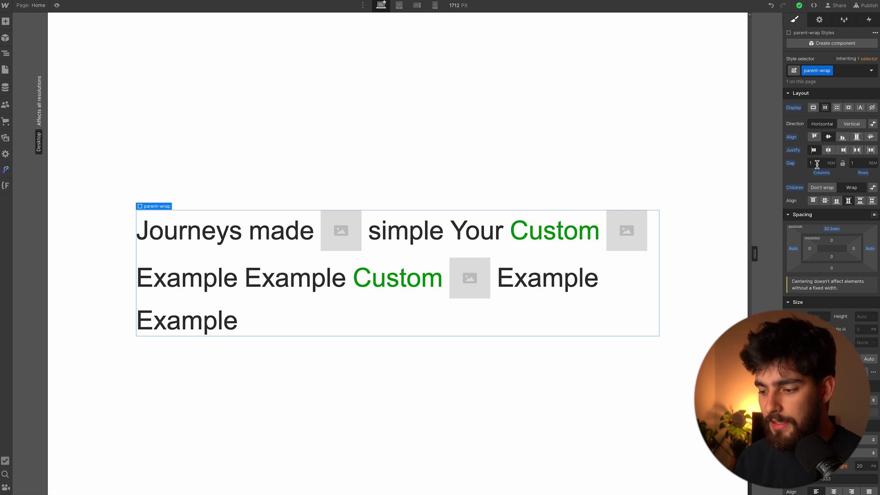
Remove the green combo class from the second-line "Custom" text, leaving only span-text.
left_click(422, 277)
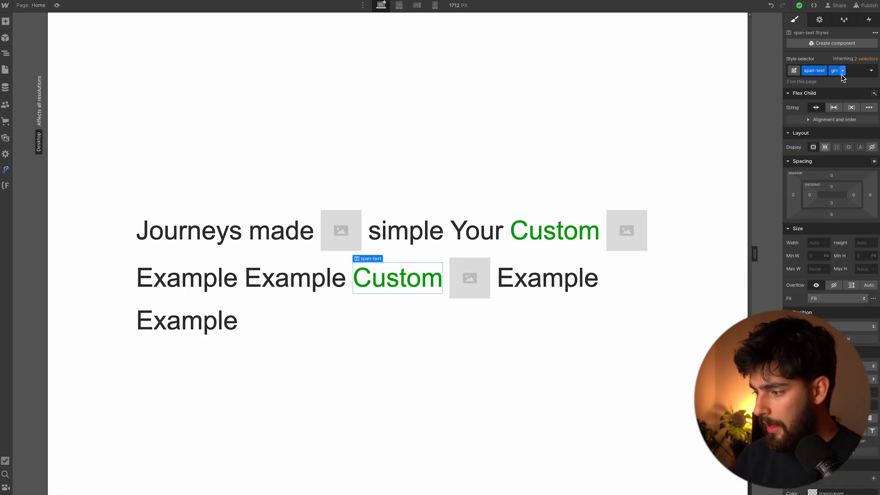
left_click(853, 72)
key("BackSpace")
left_click(564, 328)
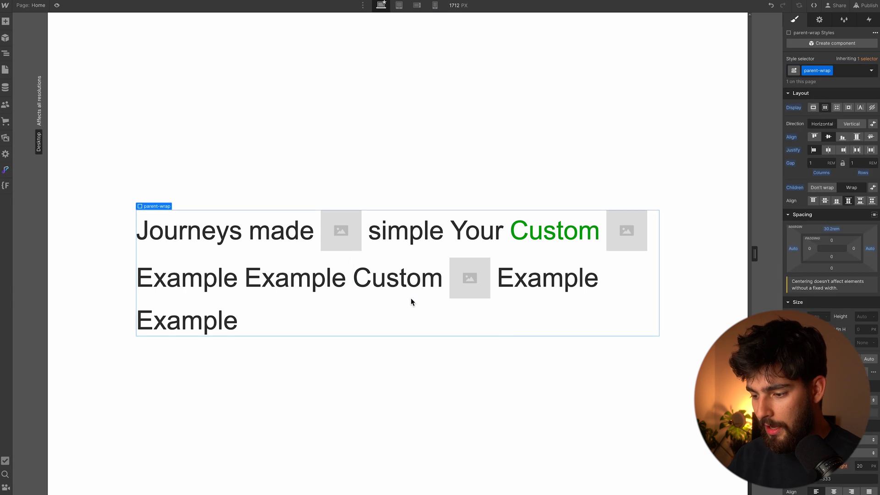
Replace the second-line "Custom" text with "Above".
double_click(362, 278)
type("Ex")
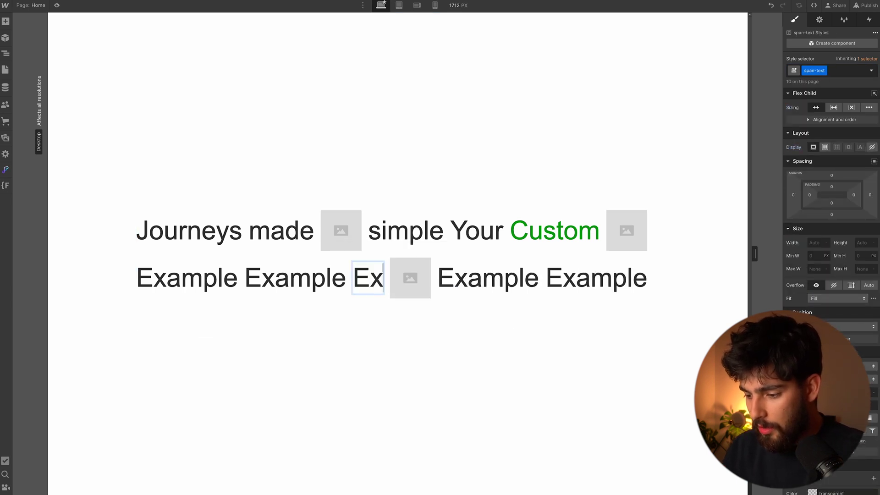
type("ample")
double_click(362, 276)
key("BackSpace")
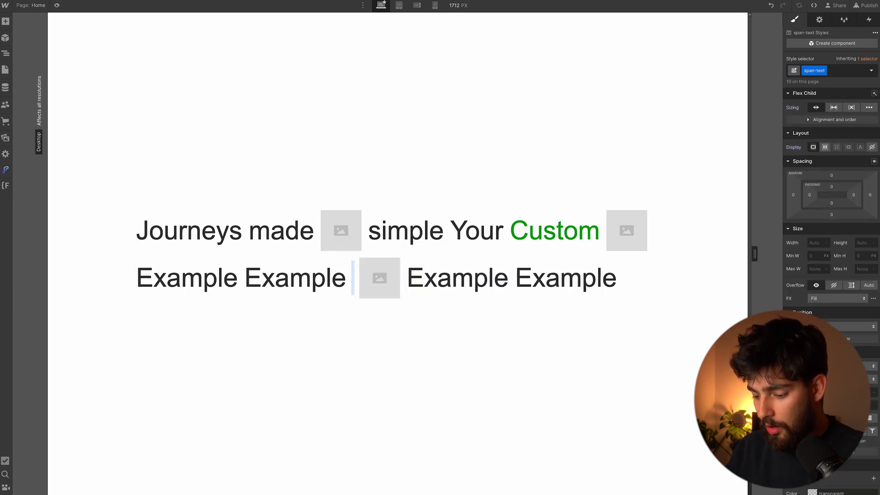
type("Above")
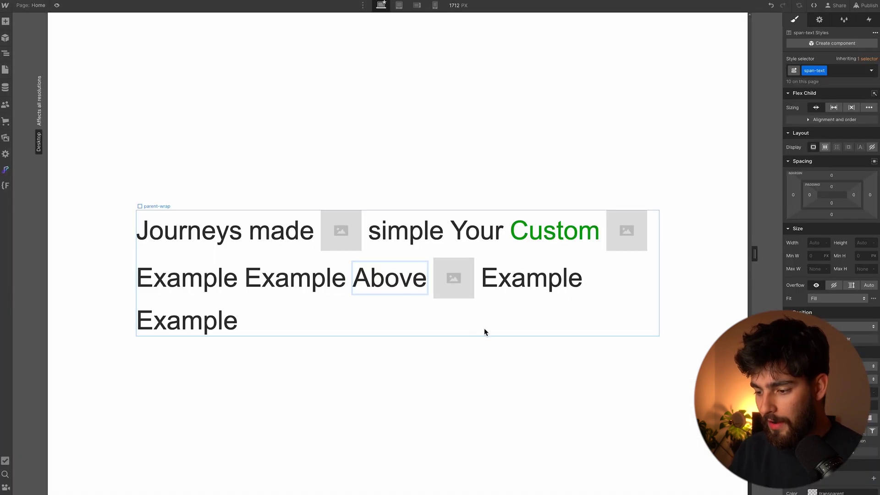
Justify the contents of the parent-wrap flex container to the center.
left_click(477, 330)
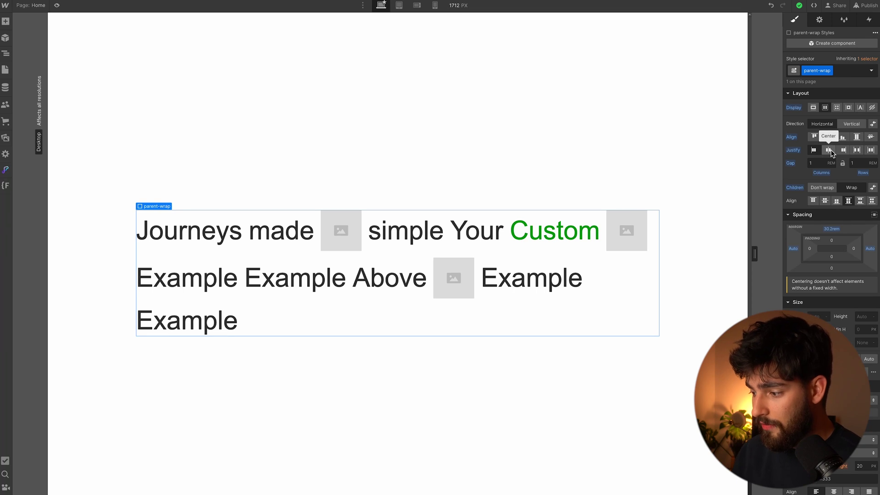
left_click(829, 151)
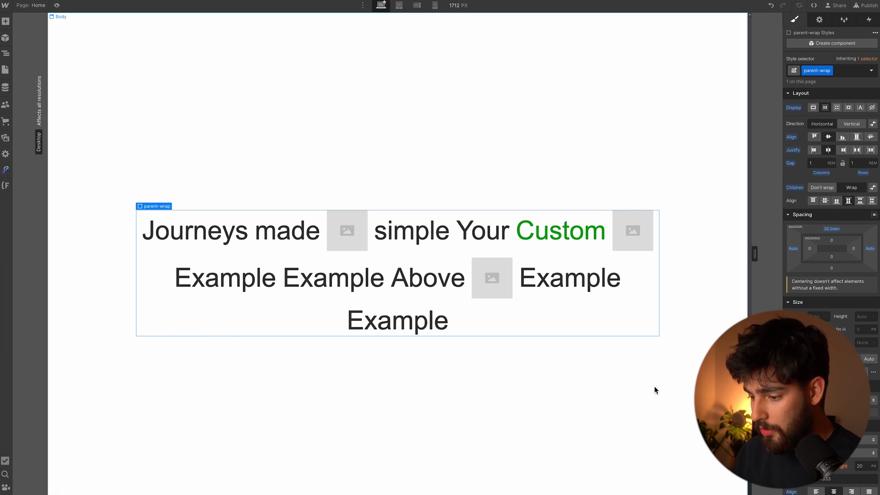
left_click(481, 347)
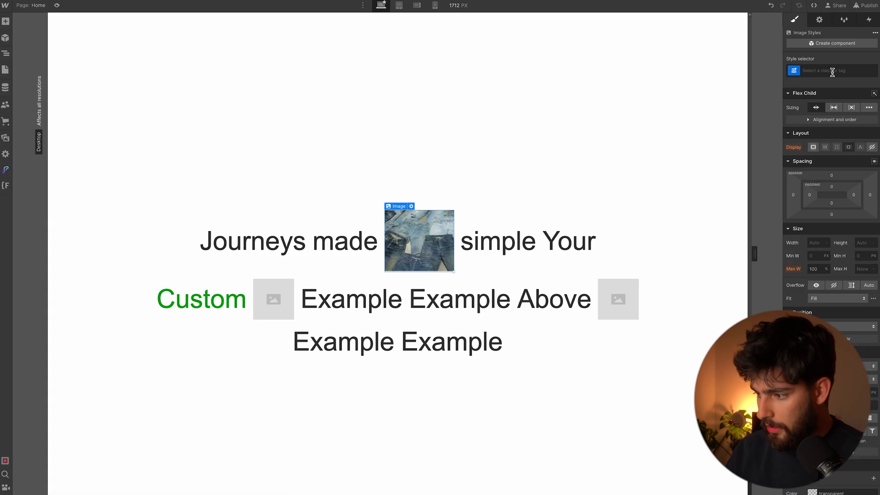
Add the class image to the first inline image placeholder and fill it with the denim photo.
left_click(832, 72)
type("image")
key("Return")
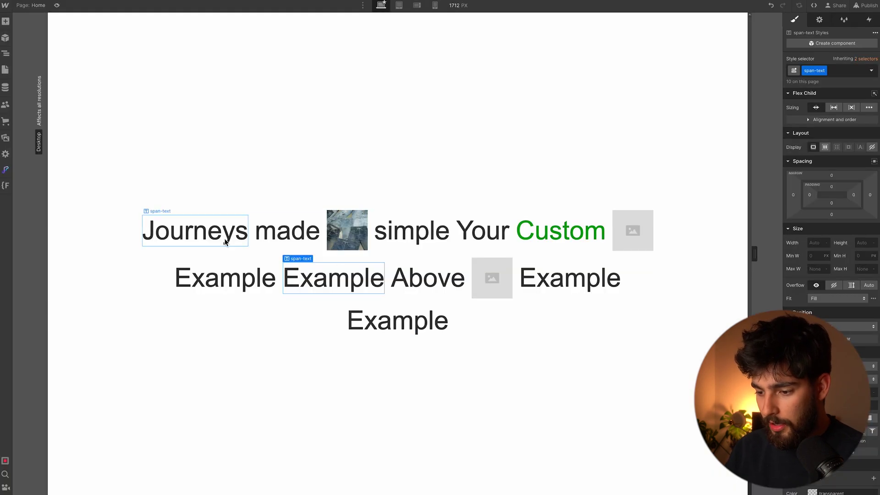
Replace the headline's first word with "SFI" and the text before the denim image with "IS YOUR".
double_click(220, 236)
type("SFI")
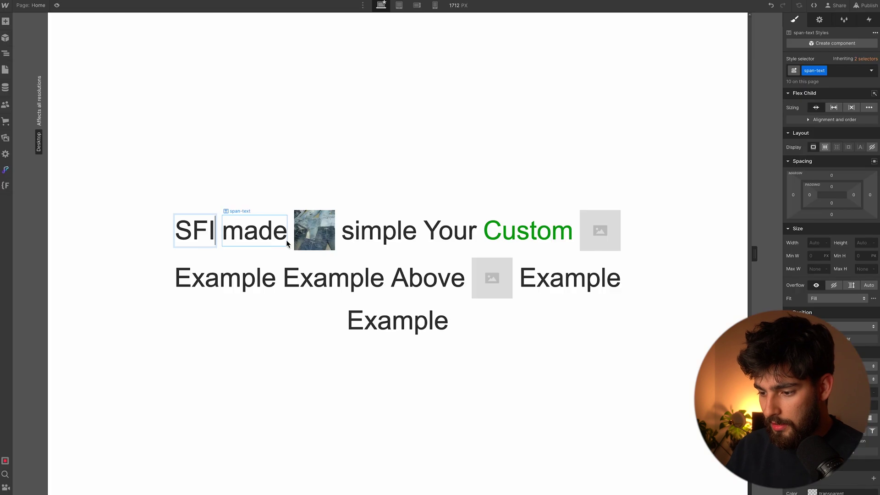
left_click(247, 232)
left_click(248, 232)
double_click(248, 232)
type("IS Your")
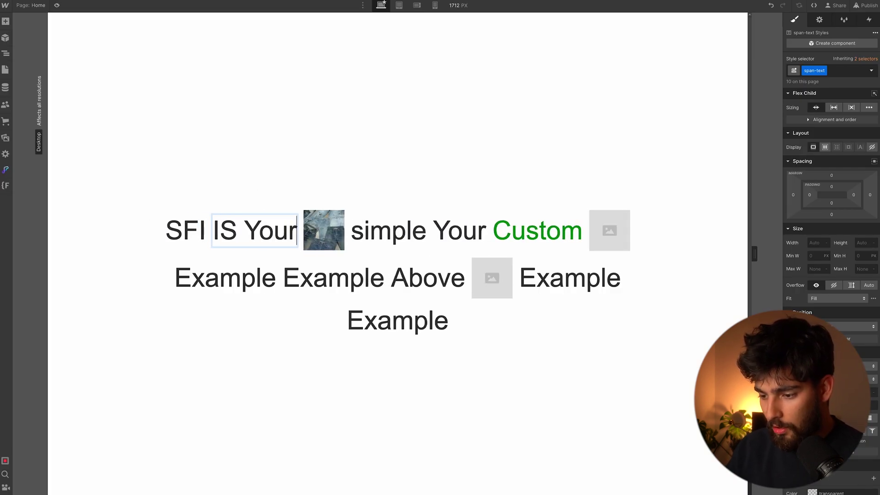
key("BackSpace")
key("BackSpace")
key("BackSpace")
key("BackSpace")
type("UYOU")
key("BackSpace")
key("BackSpace")
key("BackSpace")
key("BackSpace")
type("YOUR")
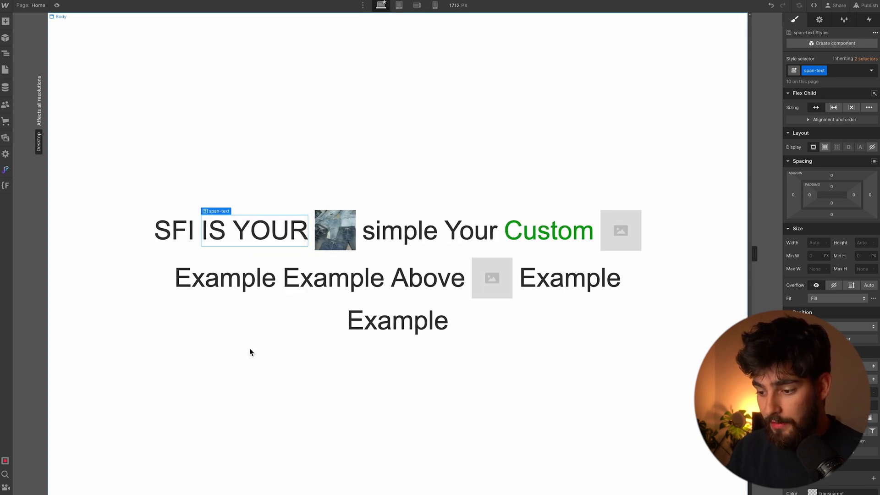
left_click(249, 352)
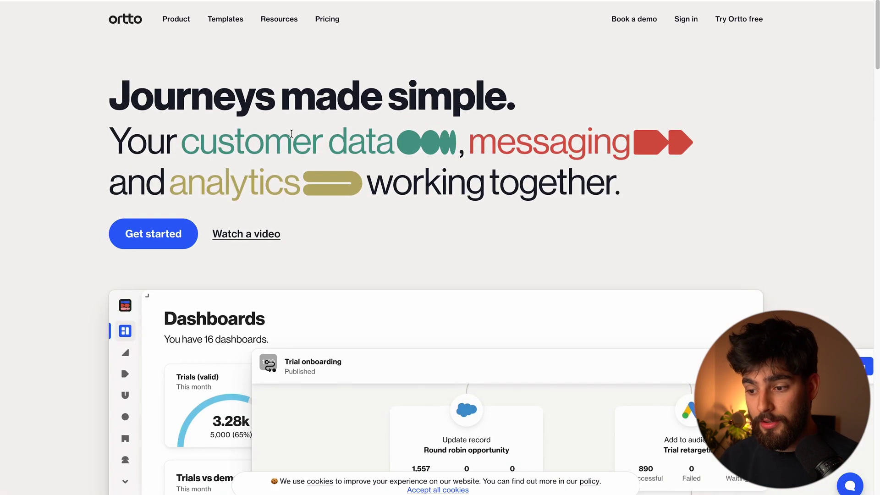
Switch to the Ortto page and inspect its headline markup, examining the flex container and the "customer data" span.
right_click(269, 136)
key("Escape")
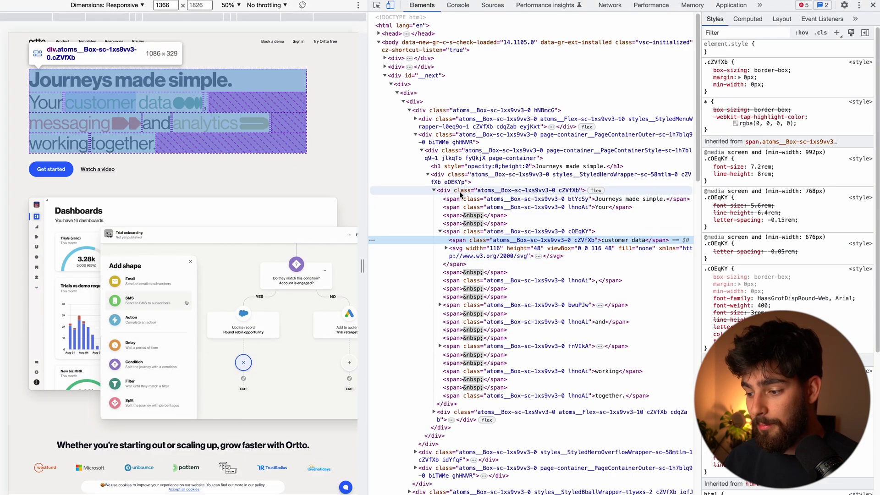
left_click(459, 191)
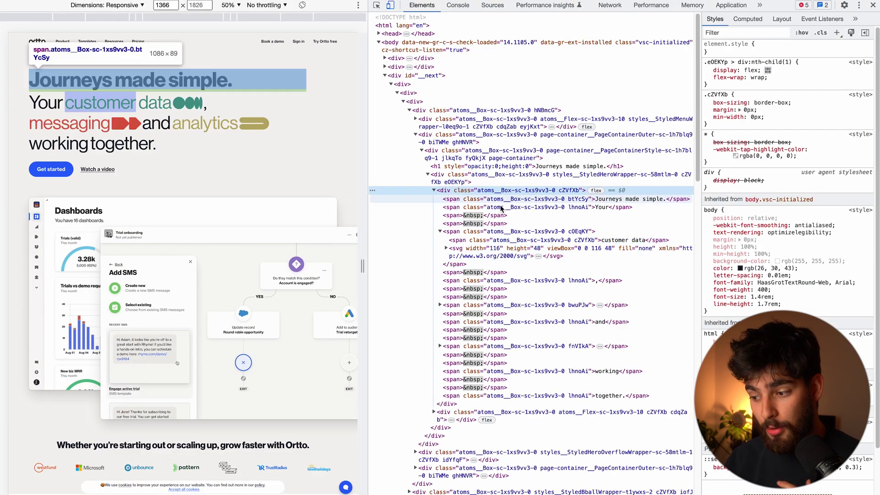
left_click(441, 231)
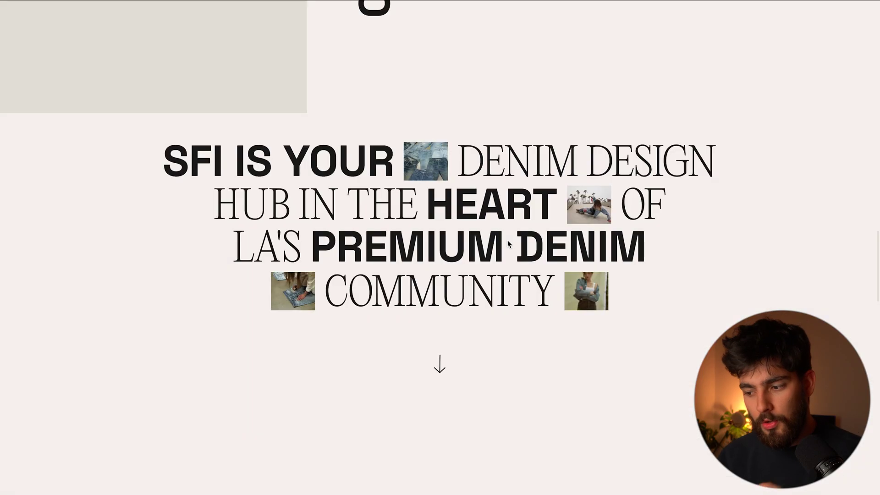